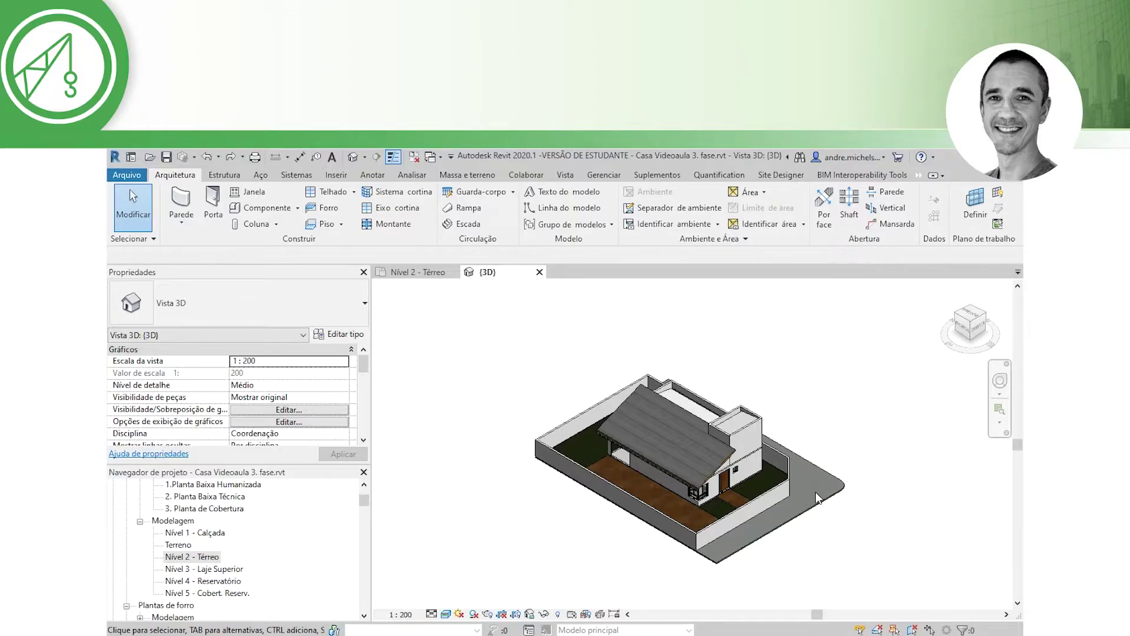
- Switch from the {3D} view to the Nível 2 - Térreo floor plan and zoom in
{"action": "left_click", "coordinate": [429, 274]}
{"action": "scroll", "coordinate": [738, 504], "scroll_direction": "up", "scroll_amount": 3}
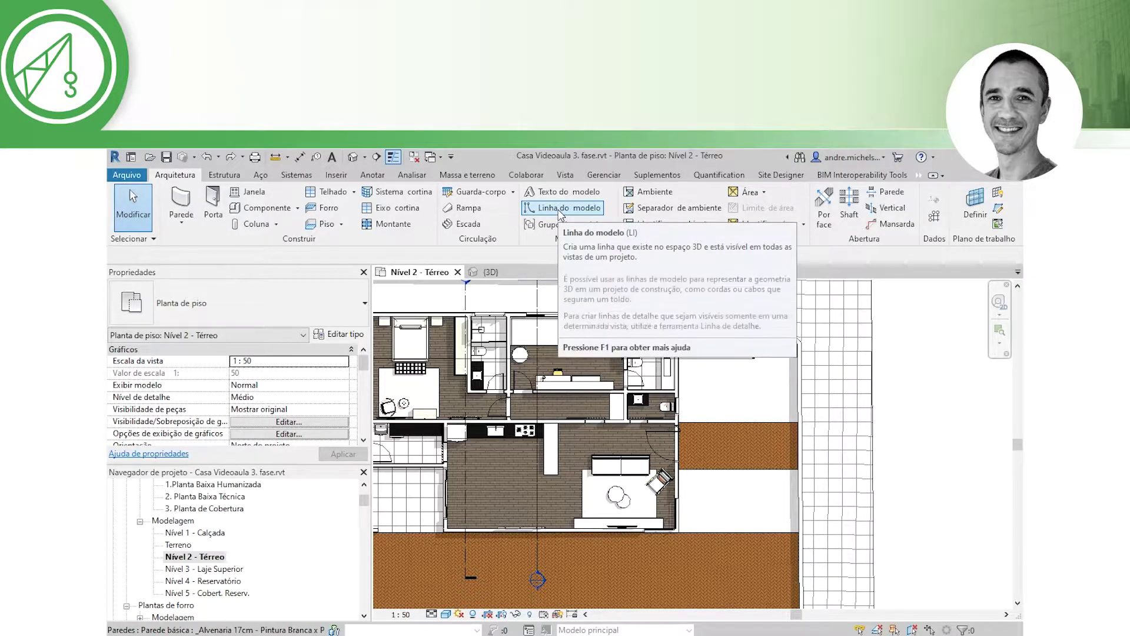
- Draw a vertical model line across the _Calçada interna floor strip
{"action": "left_click", "coordinate": [560, 208]}
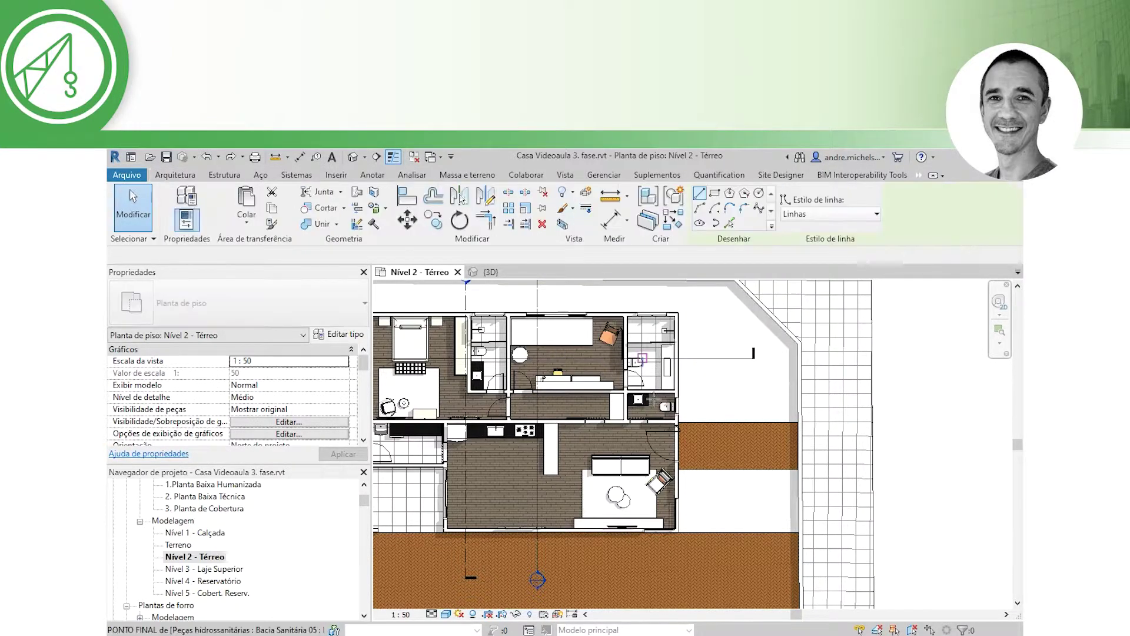
{"action": "scroll", "coordinate": [719, 385], "scroll_direction": "up", "scroll_amount": 2}
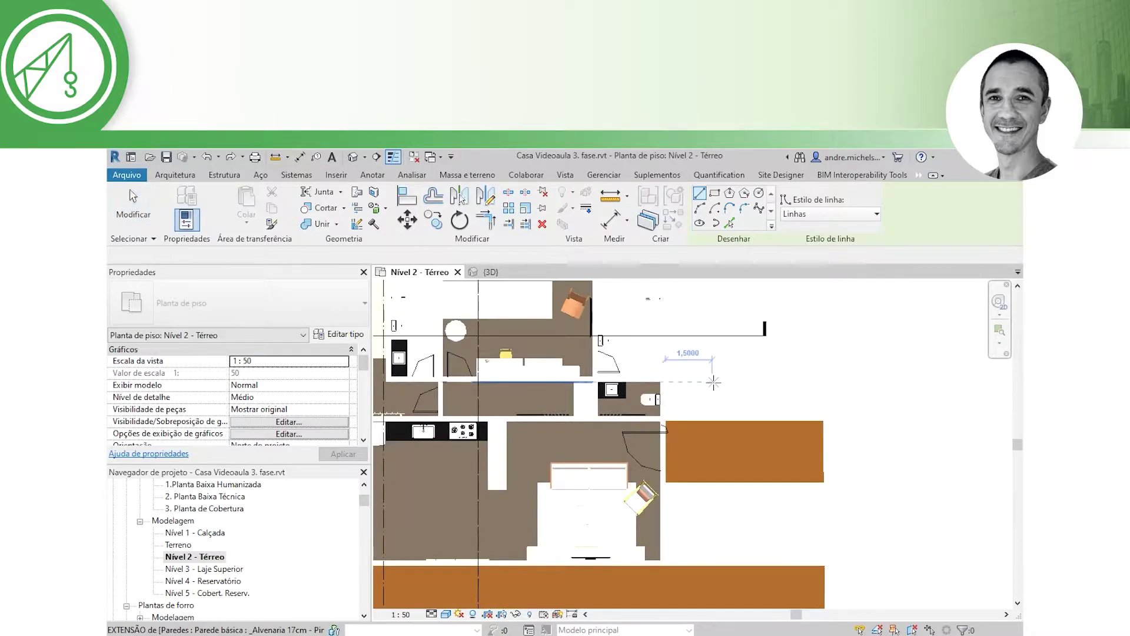
{"action": "left_click", "coordinate": [713, 381]}
{"action": "left_click", "coordinate": [713, 522]}
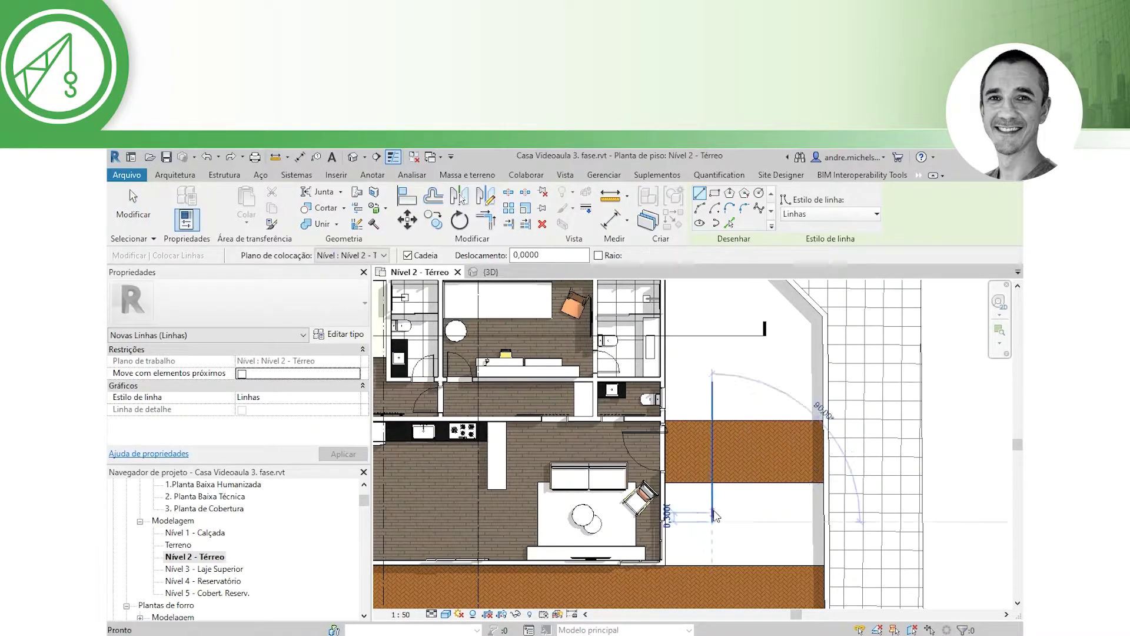
{"action": "key", "text": "Escape"}
{"action": "key", "text": "Escape"}
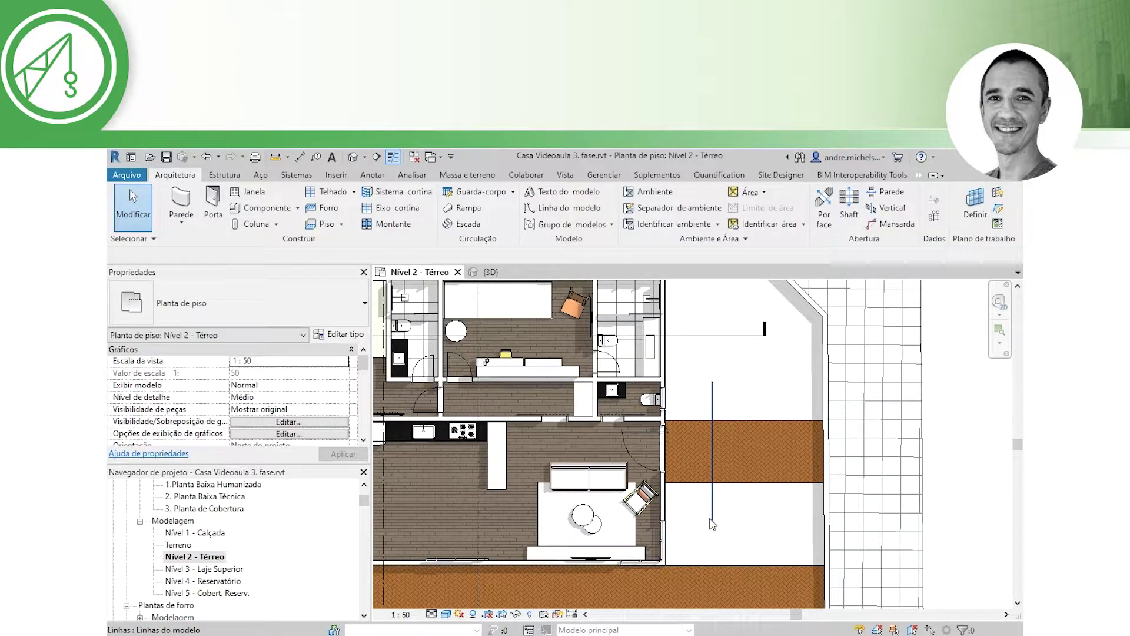
{"action": "scroll", "coordinate": [713, 509], "scroll_direction": "up", "scroll_amount": 2}
{"action": "left_click", "coordinate": [714, 505]}
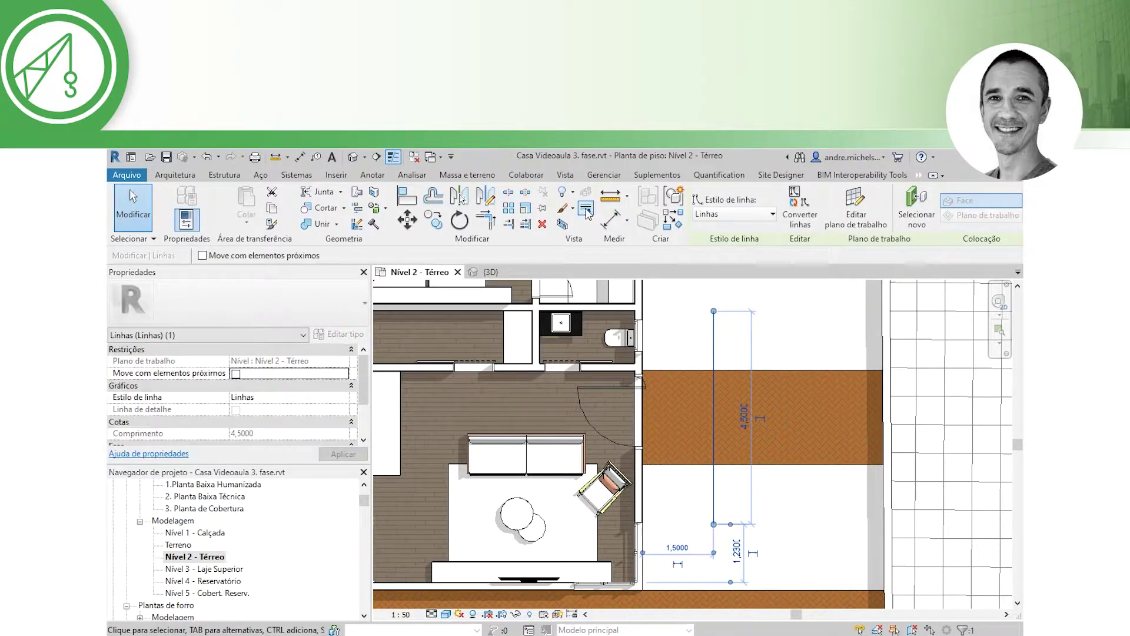
{"action": "key", "text": "Escape"}
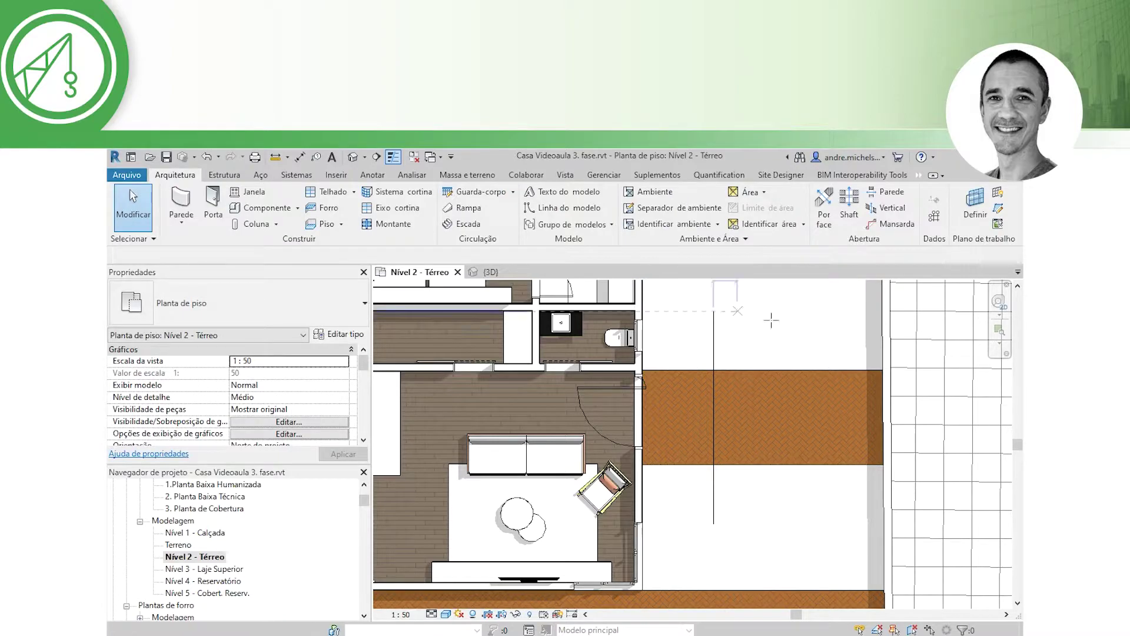
- Draw a second vertical model line with LI and set the spacing between the lines to 2
{"action": "key", "text": "l"}
{"action": "key", "text": "i"}
{"action": "left_click", "coordinate": [799, 307]}
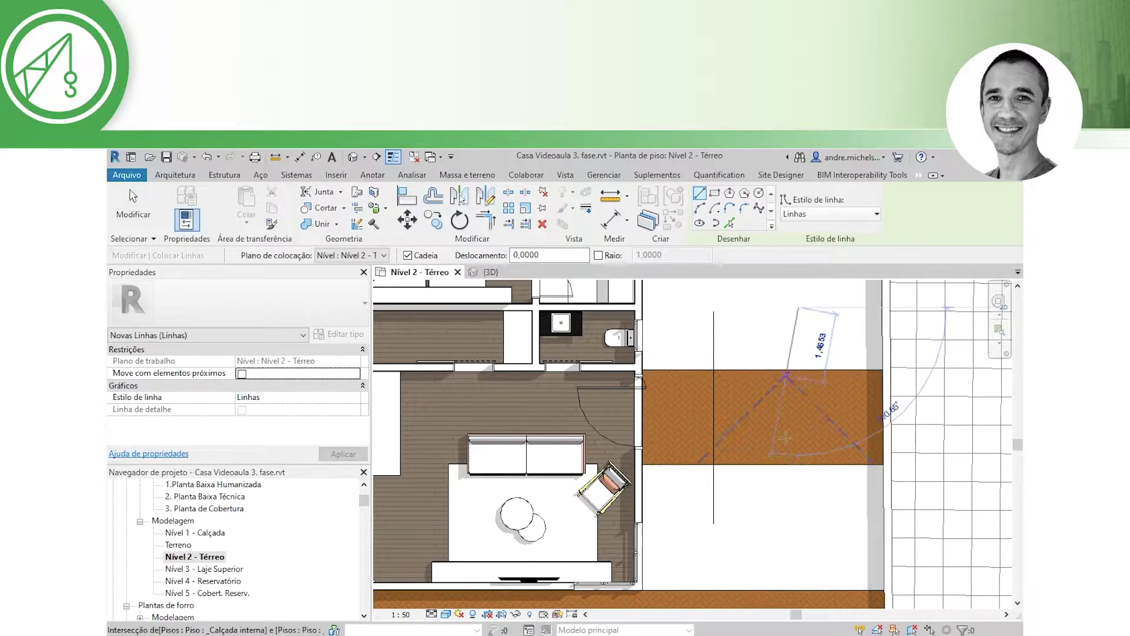
{"action": "left_click", "coordinate": [799, 524]}
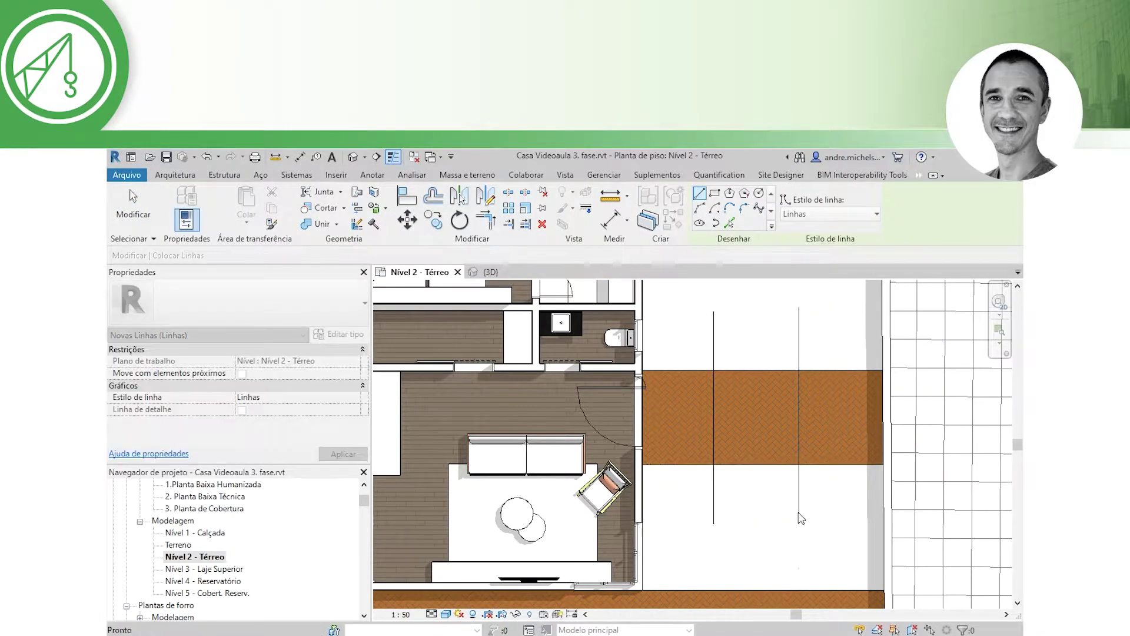
{"action": "key", "text": "Escape"}
{"action": "key", "text": "Escape"}
{"action": "left_click", "coordinate": [798, 517]}
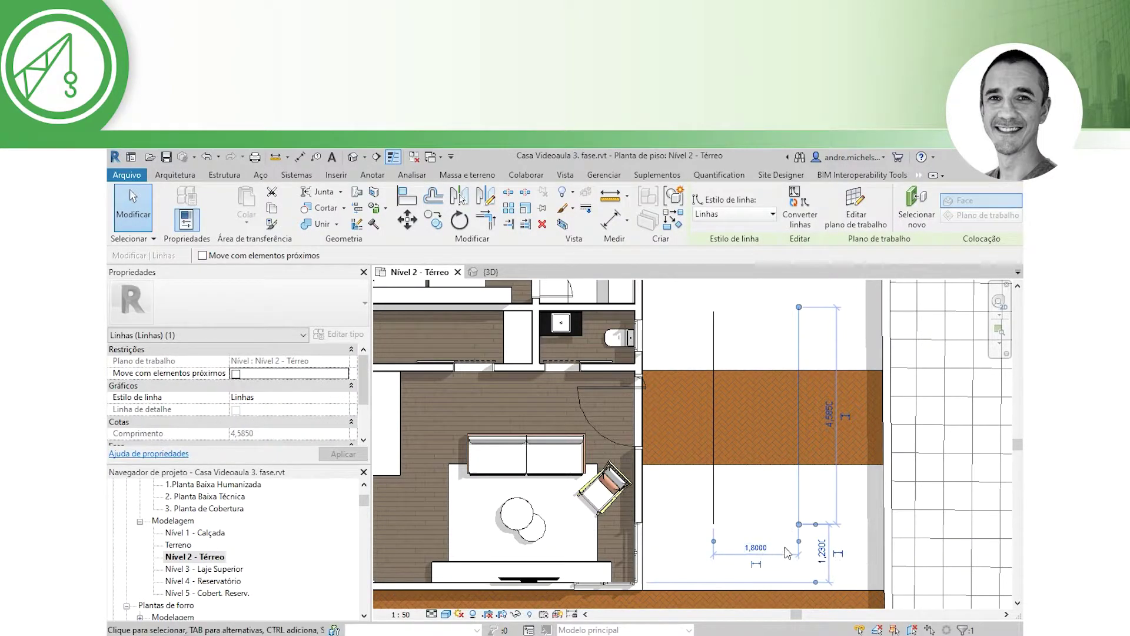
{"action": "left_click", "coordinate": [766, 549]}
{"action": "type", "text": "2"}
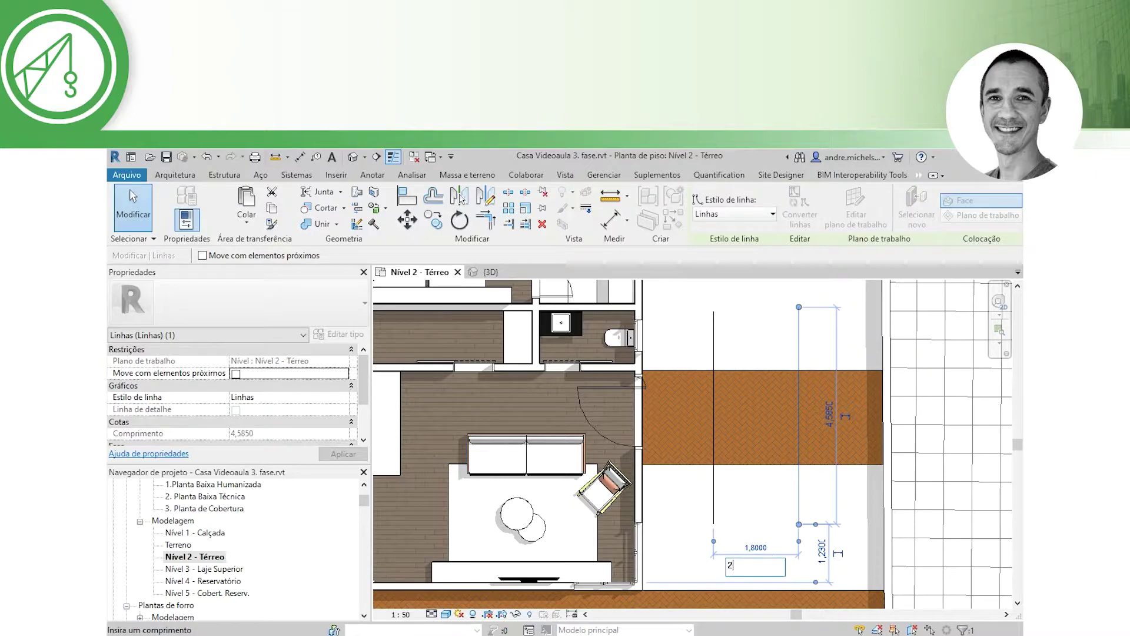
{"action": "key", "text": "Return"}
{"action": "key", "text": "Escape"}
{"action": "scroll", "coordinate": [781, 465], "scroll_direction": "down", "scroll_amount": 2}
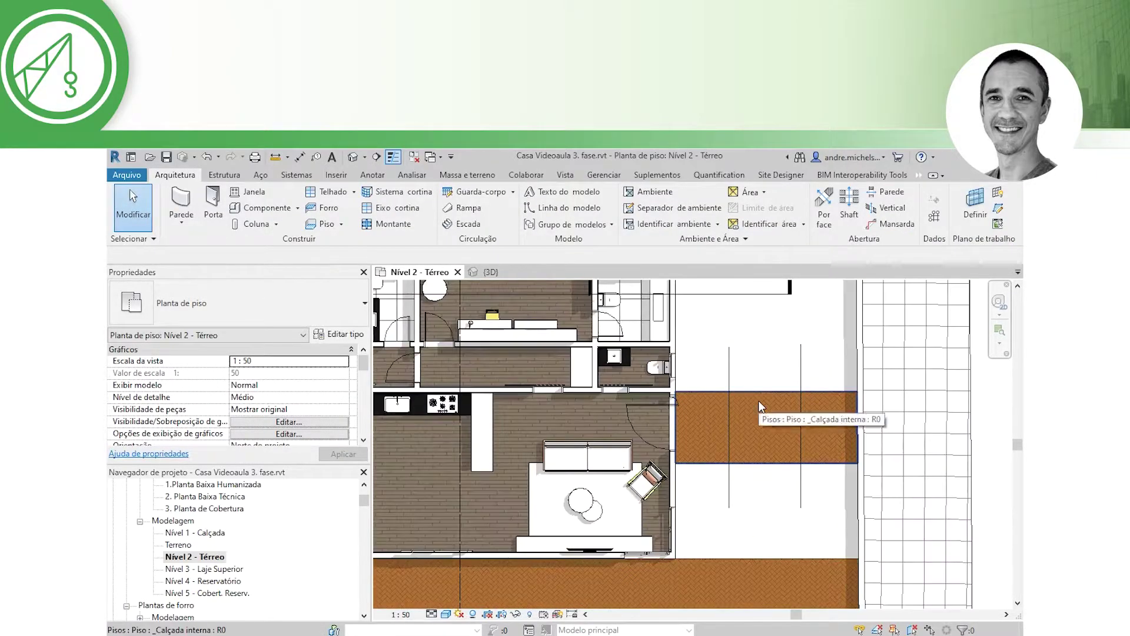
- Add two top-to-bottom split lines to the _Calçada interna floor at the model lines
{"action": "left_click", "coordinate": [763, 460]}
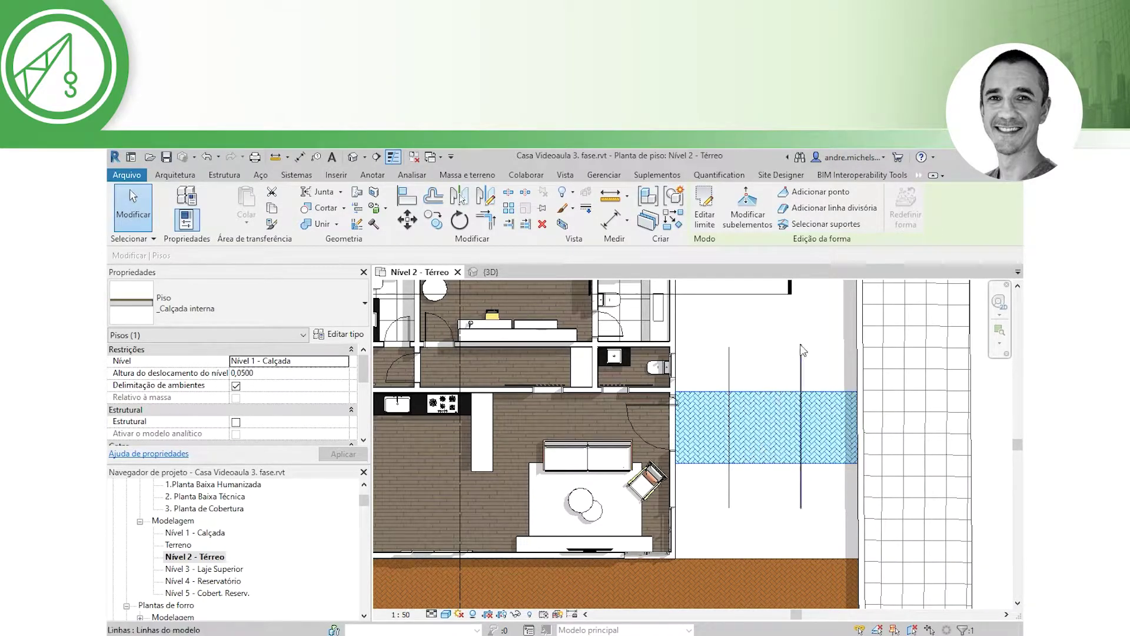
{"action": "left_click", "coordinate": [823, 210]}
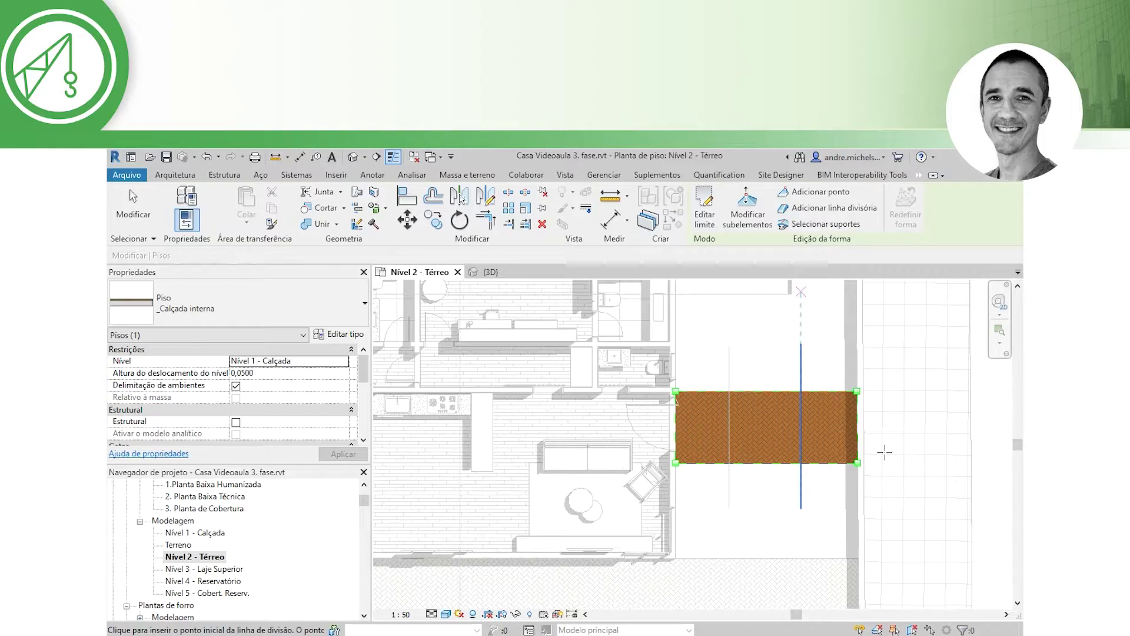
{"action": "scroll", "coordinate": [883, 452], "scroll_direction": "up", "scroll_amount": 1}
{"action": "scroll", "coordinate": [763, 423], "scroll_direction": "up", "scroll_amount": 1}
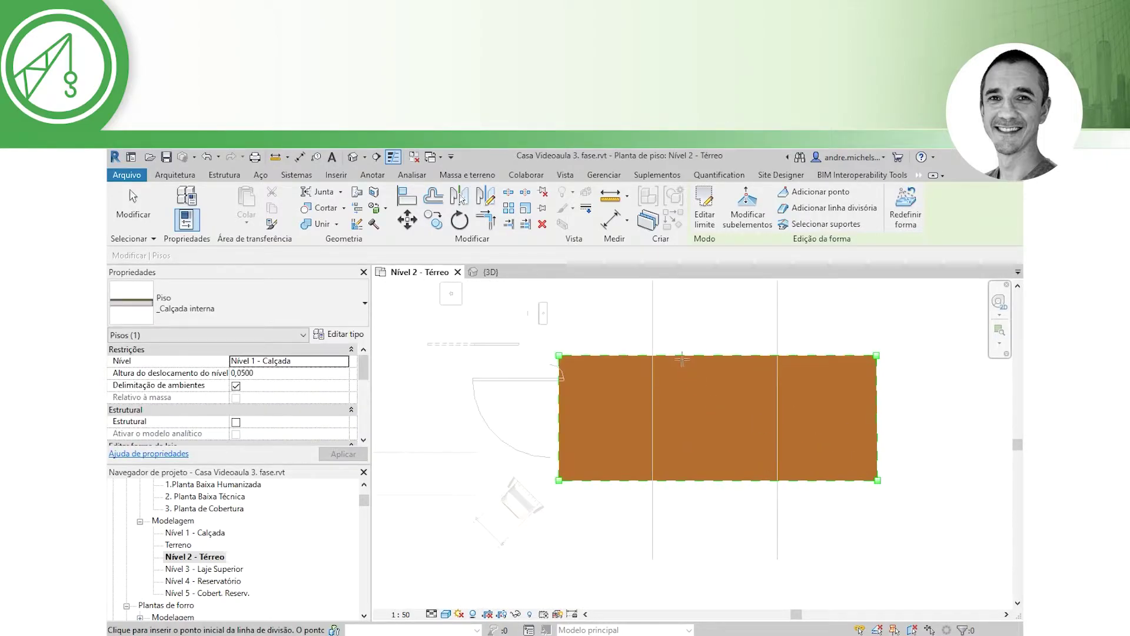
{"action": "left_click", "coordinate": [649, 353]}
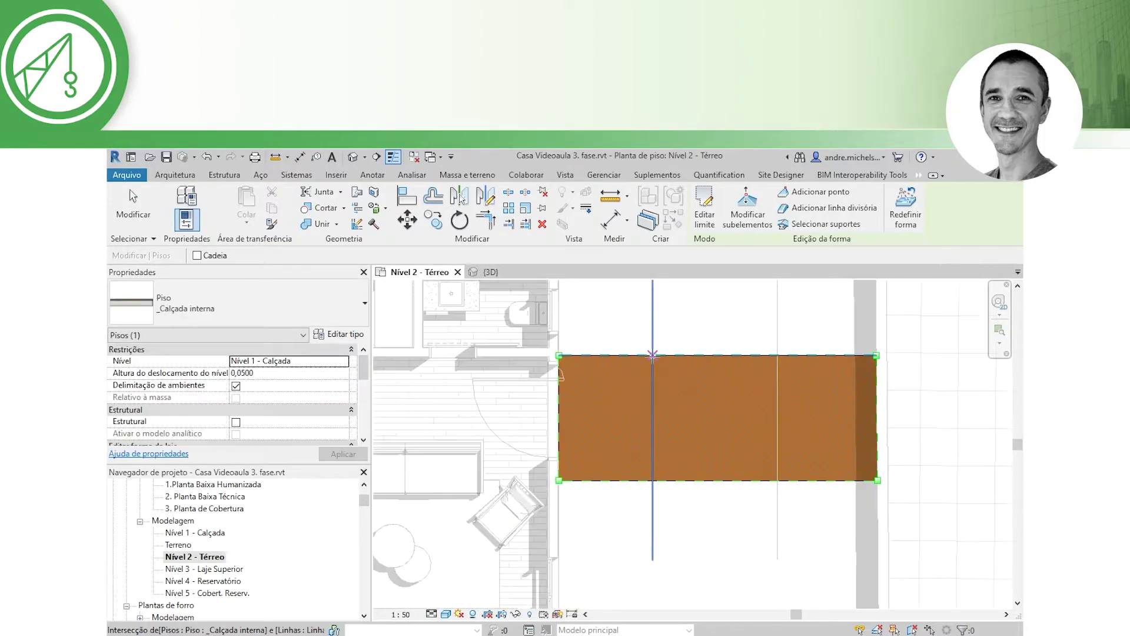
{"action": "left_click", "coordinate": [653, 482]}
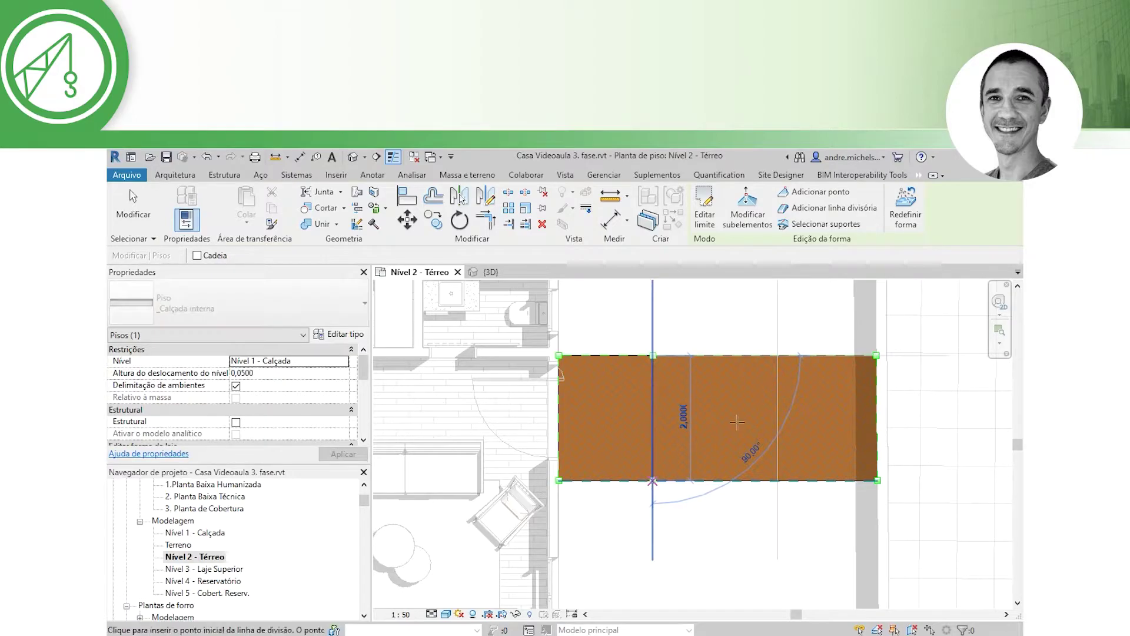
{"action": "left_click", "coordinate": [777, 355]}
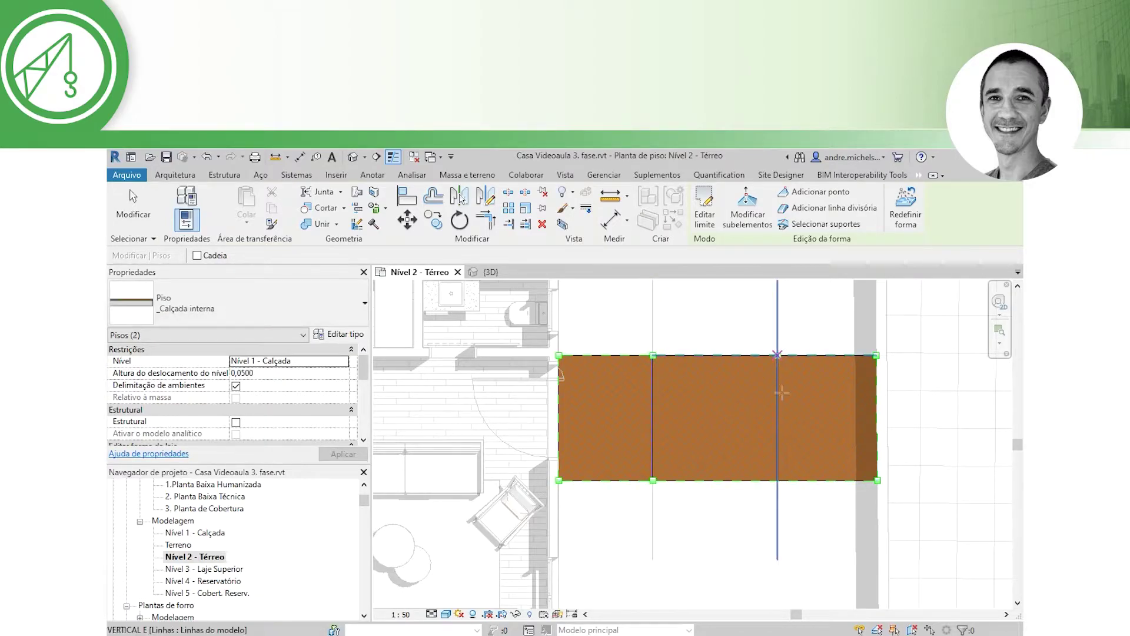
{"action": "left_click", "coordinate": [777, 481]}
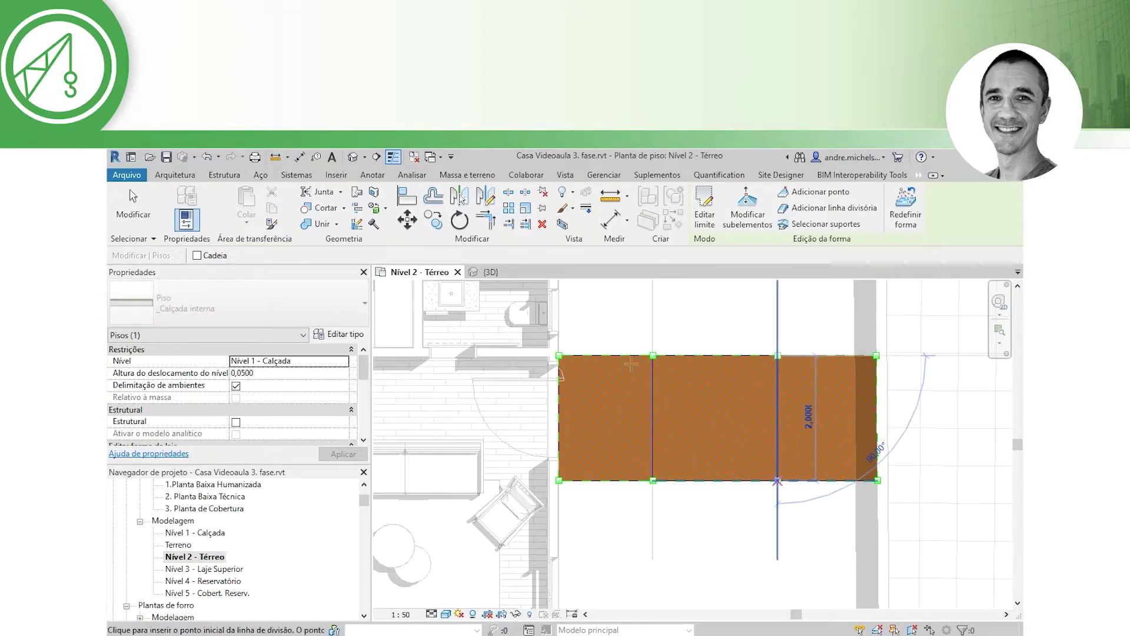
{"action": "key", "text": "Escape"}
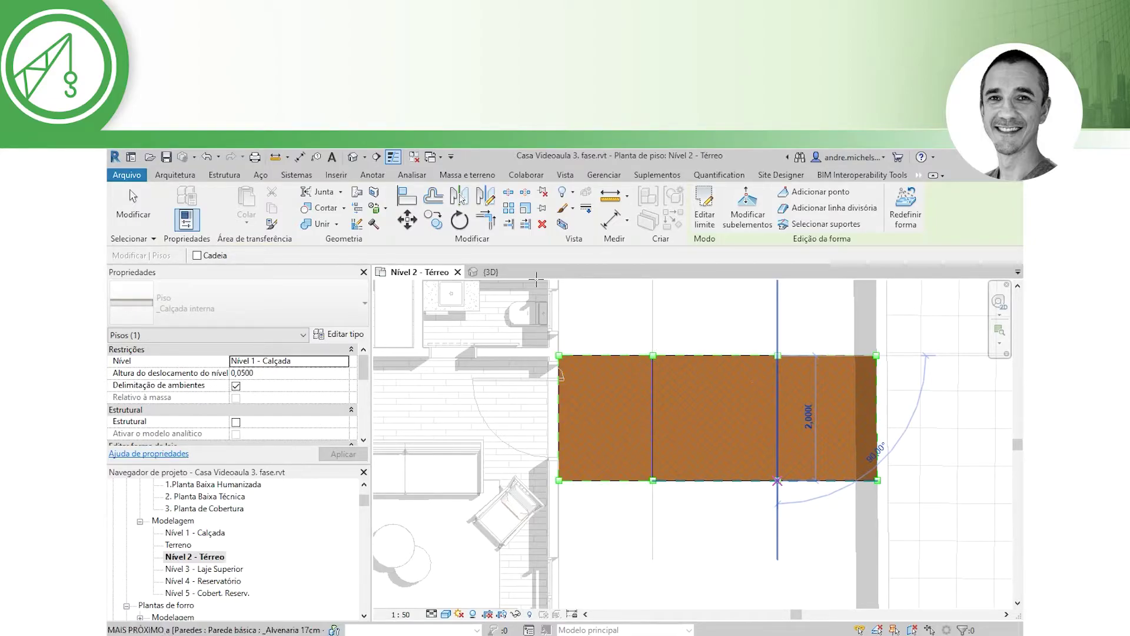
{"action": "left_click", "coordinate": [489, 271]}
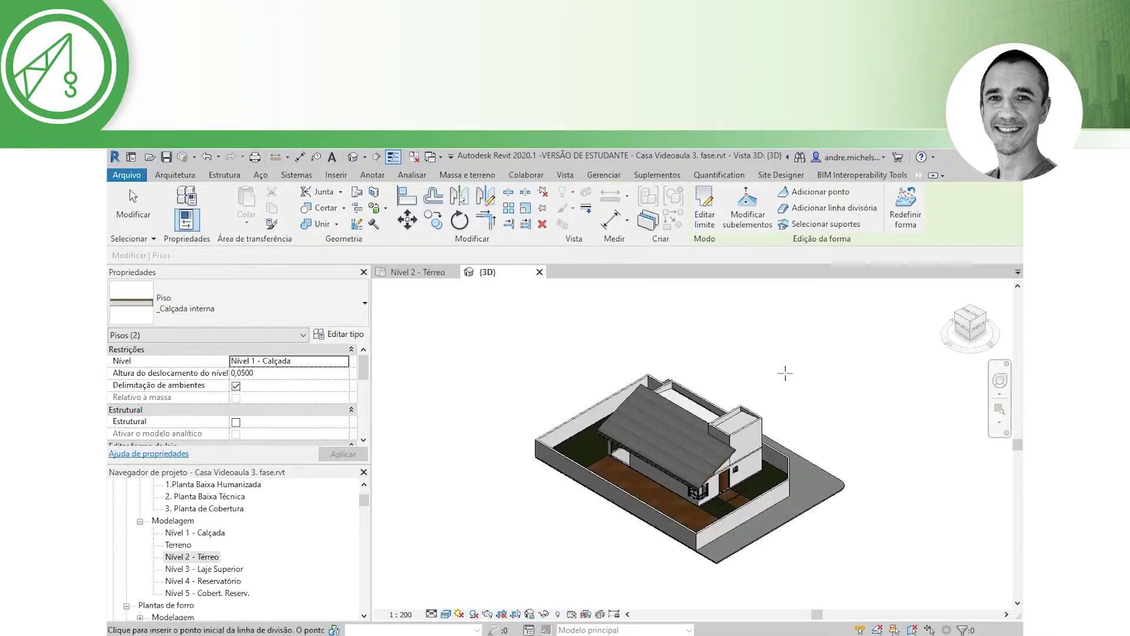
{"action": "scroll", "coordinate": [743, 528], "scroll_direction": "up", "scroll_amount": 3}
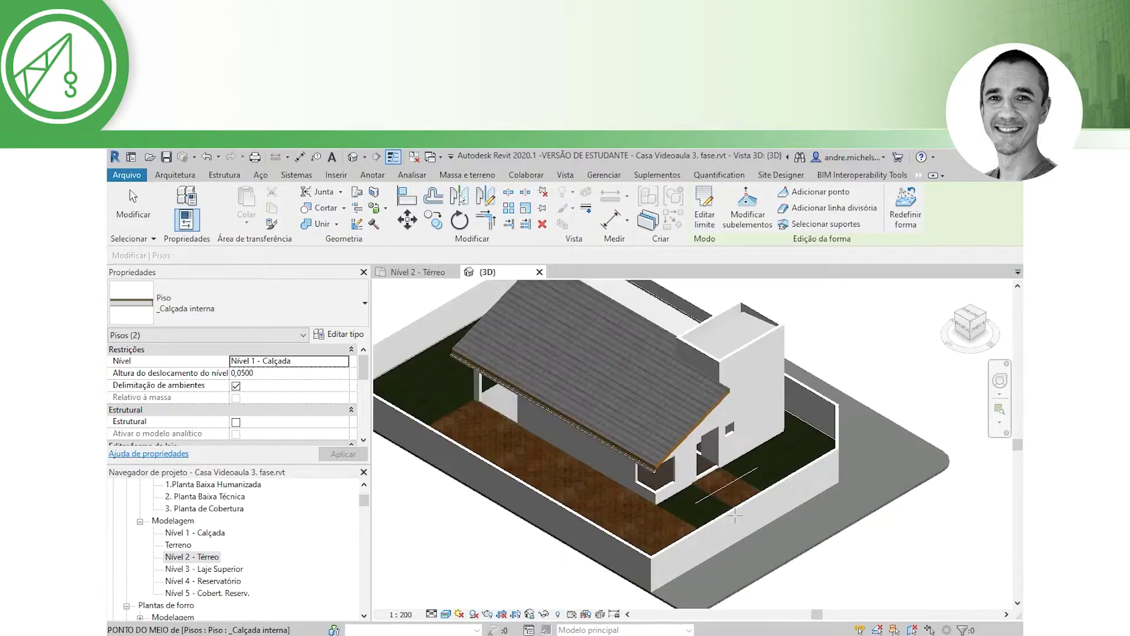
{"action": "scroll", "coordinate": [743, 528], "scroll_direction": "up", "scroll_amount": 3}
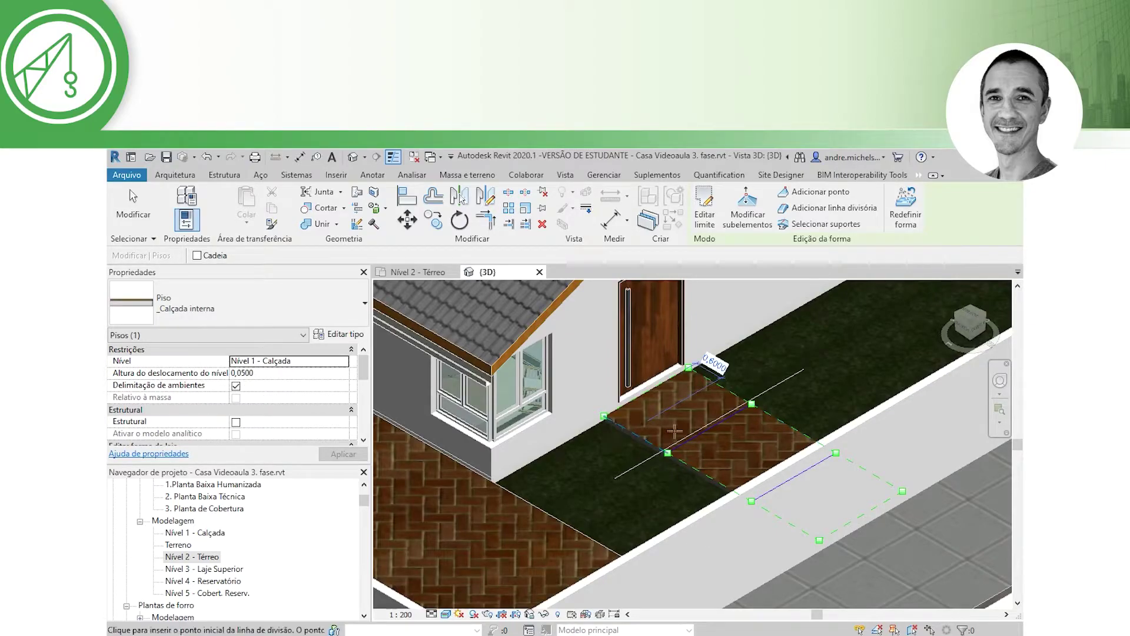
{"action": "scroll", "coordinate": [677, 430], "scroll_direction": "up", "scroll_amount": 2}
{"action": "scroll", "coordinate": [650, 380], "scroll_direction": "up", "scroll_amount": 1}
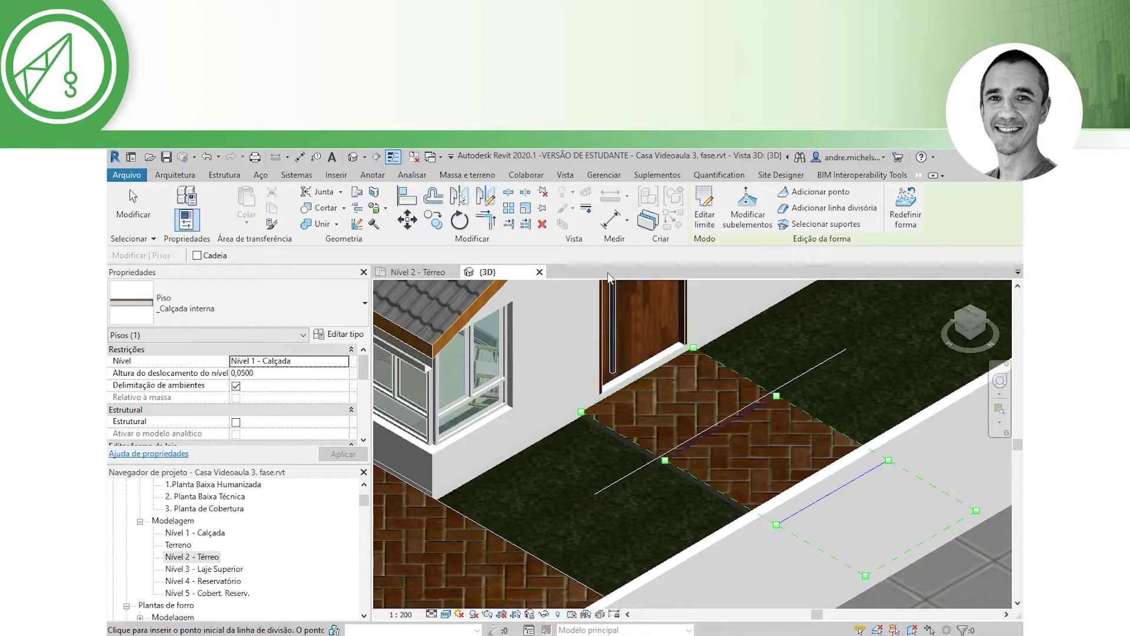
- Raise the floor's door-side edge to elevation 0,10
{"action": "left_click", "coordinate": [754, 222]}
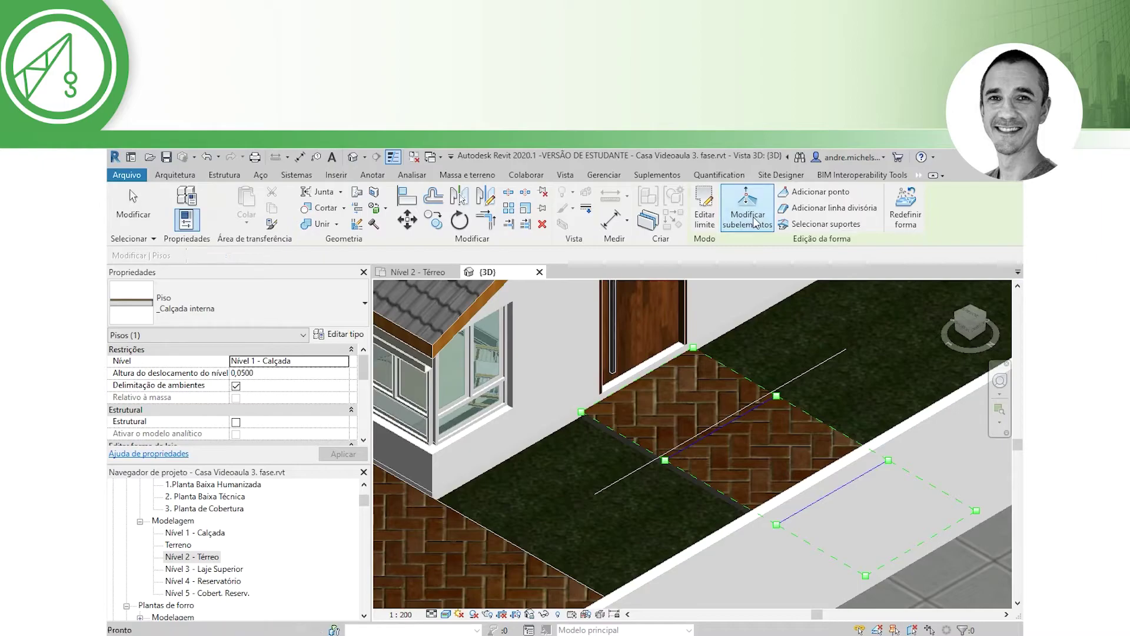
{"action": "left_click", "coordinate": [642, 388]}
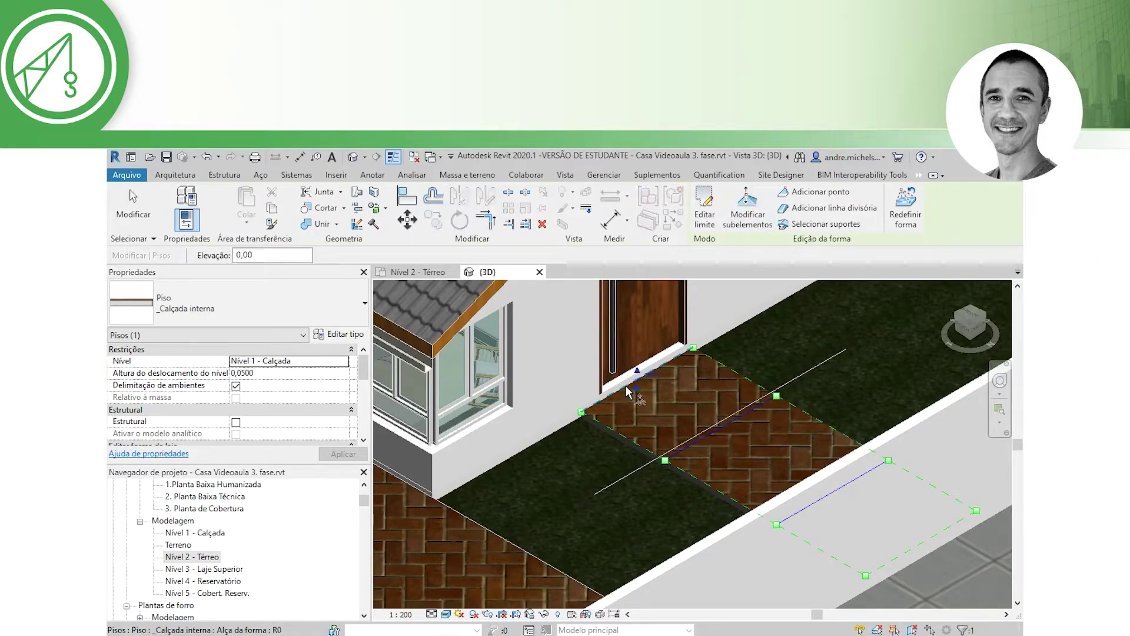
{"action": "left_click", "coordinate": [653, 371]}
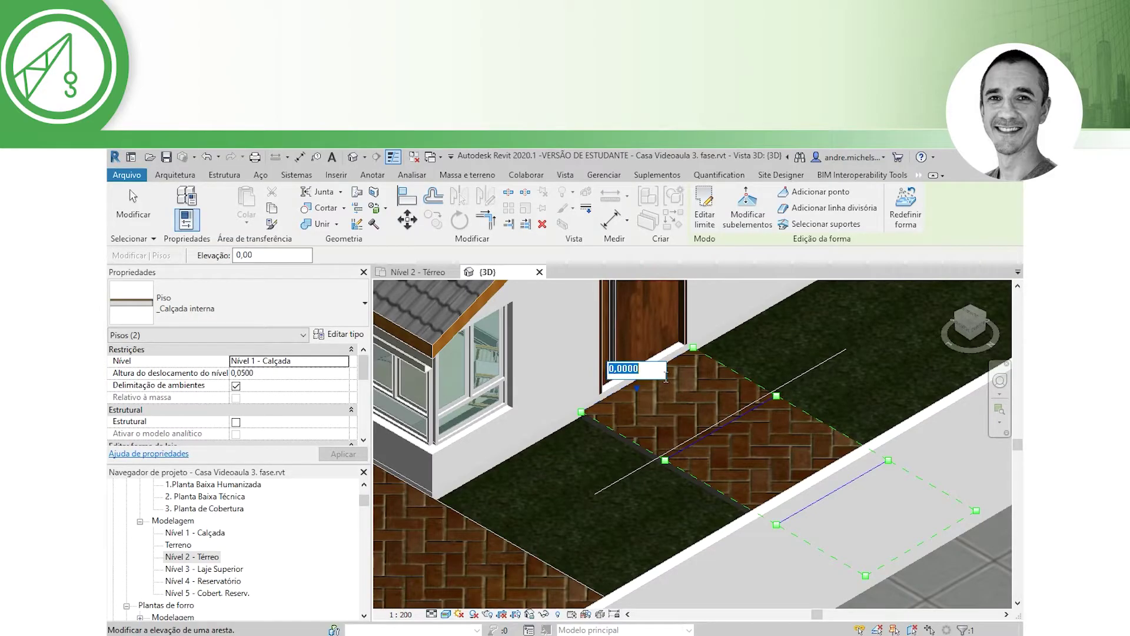
{"action": "type", "text": "0,"}
{"action": "key", "text": "Return"}
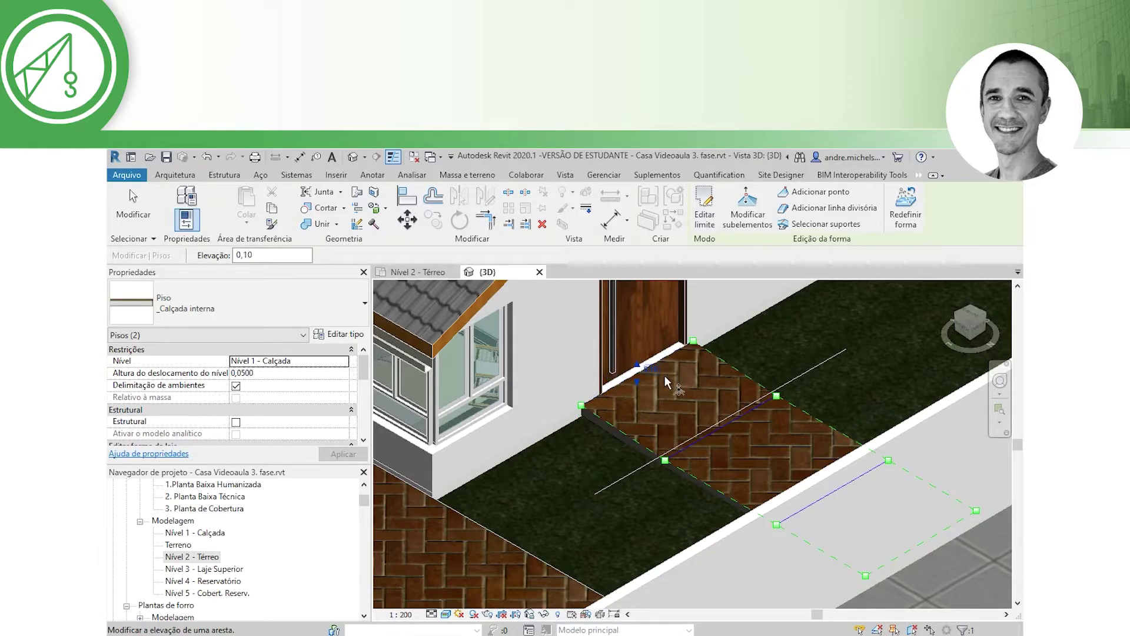
- Set a split-line point to elevation 0,10 and orbit to inspect the stepped walkway
{"action": "left_click", "coordinate": [715, 436]}
{"action": "left_click", "coordinate": [733, 424]}
{"action": "type", "text": "0,"}
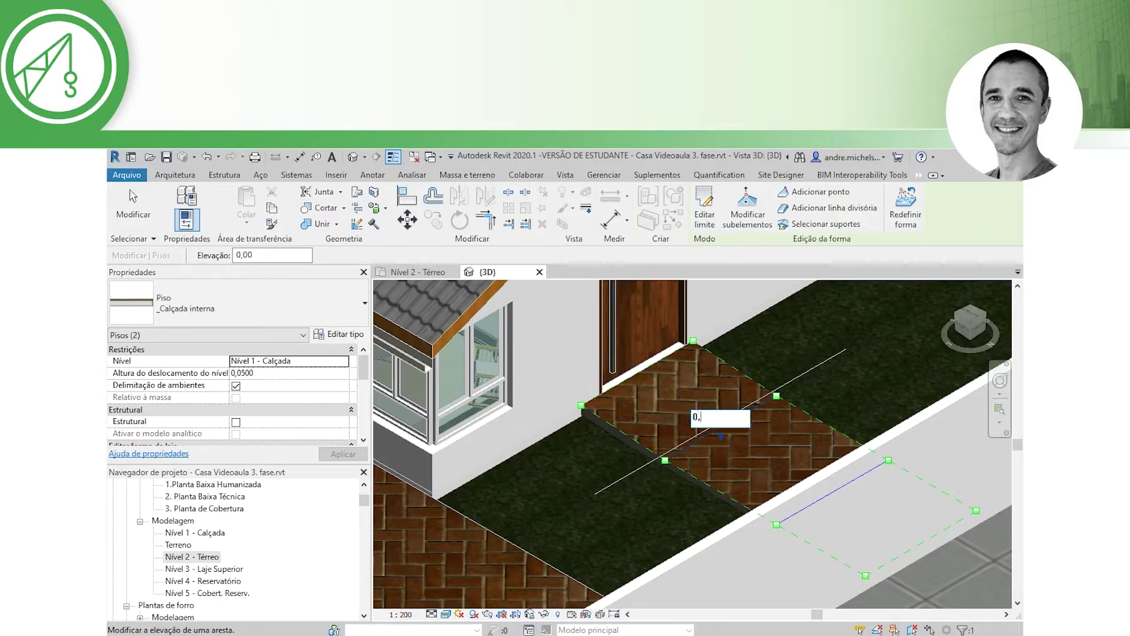
{"action": "type", "text": "10"}
{"action": "key", "text": "Return"}
{"action": "mouse_move", "coordinate": [690, 464]}
{"action": "middle_mouse_down", "text": "shift"}
{"action": "mouse_move", "coordinate": [699, 467]}
{"action": "mouse_move", "coordinate": [641, 441]}
{"action": "middle_mouse_up", "text": "shift"}
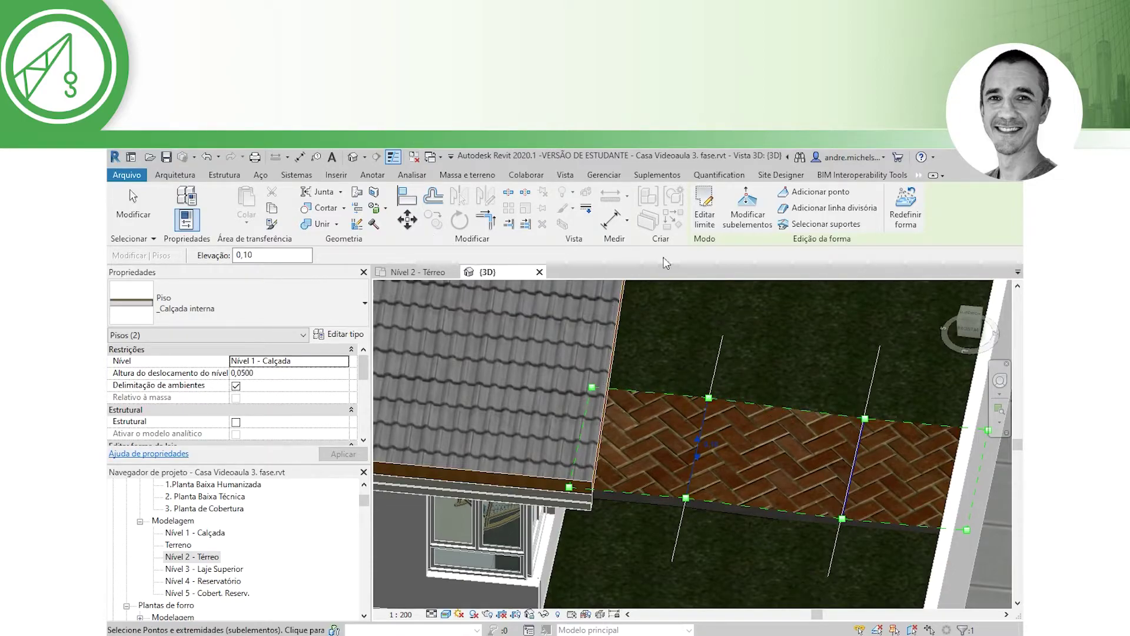
{"action": "key", "text": "Escape"}
{"action": "key", "text": "Escape"}
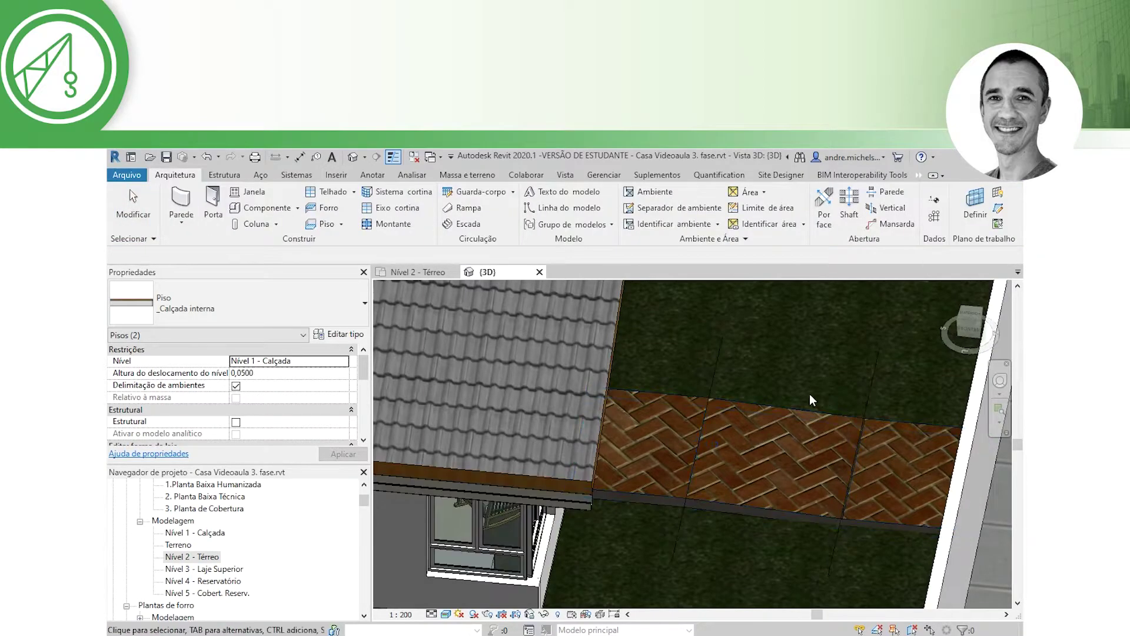
- Clear the 3D selection and return to the Nível 2 - Térreo floor plan
{"action": "left_click", "coordinate": [713, 373]}
{"action": "key", "text": "Escape"}
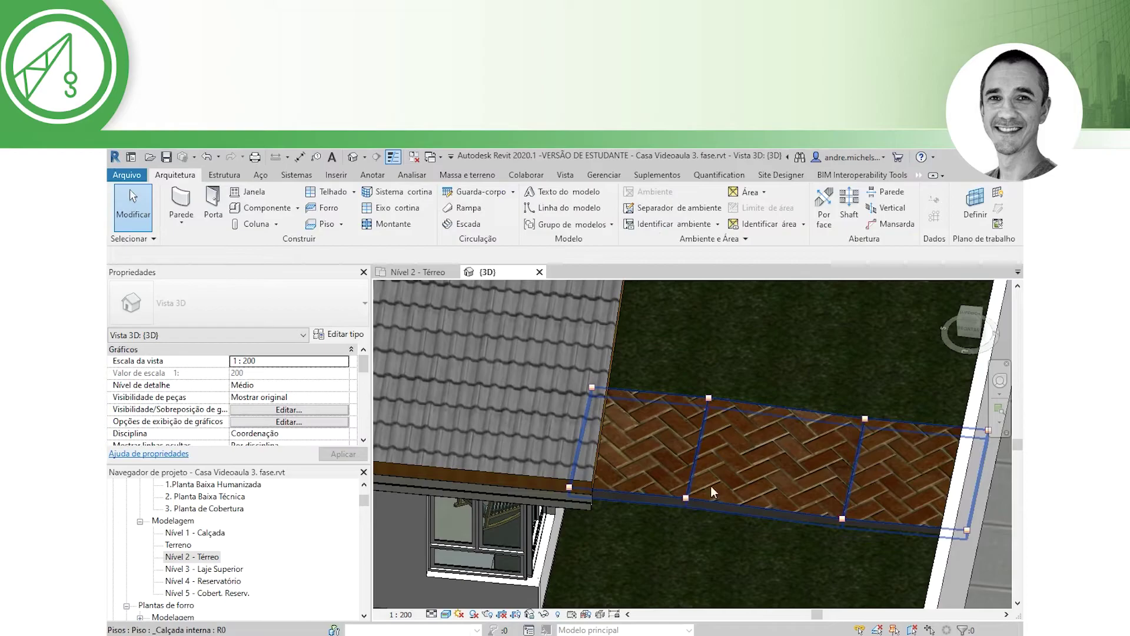
{"action": "left_click", "coordinate": [411, 272]}
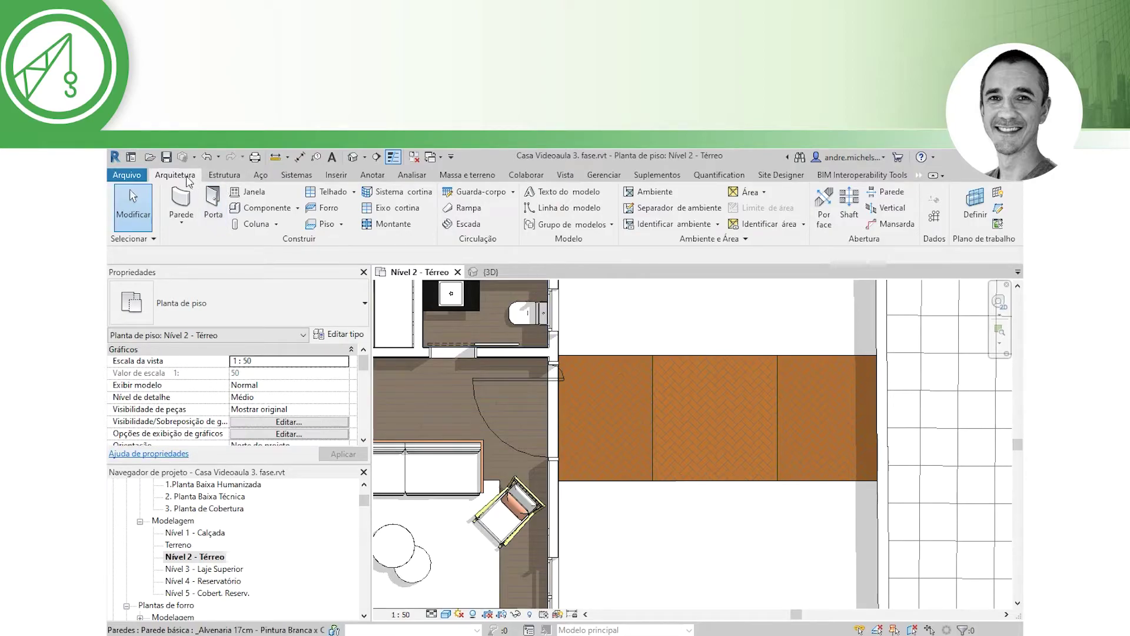
- Sketch a 3,5000-long railing with 0,05 offset along the walkway floor's top edge
{"action": "left_click", "coordinate": [508, 202]}
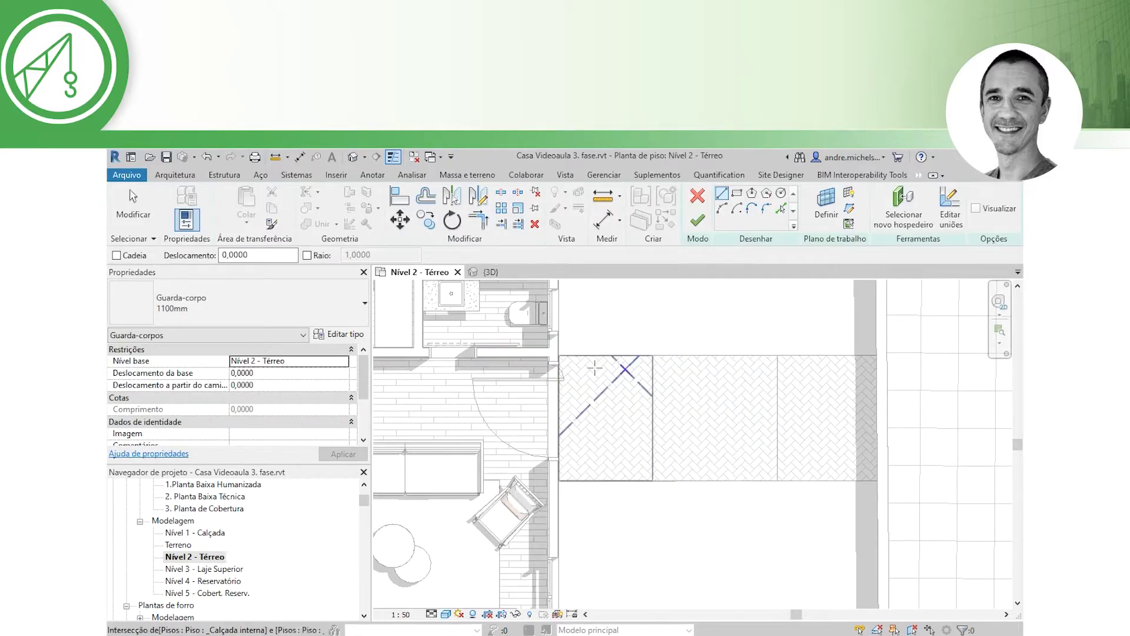
{"action": "left_click", "coordinate": [559, 356]}
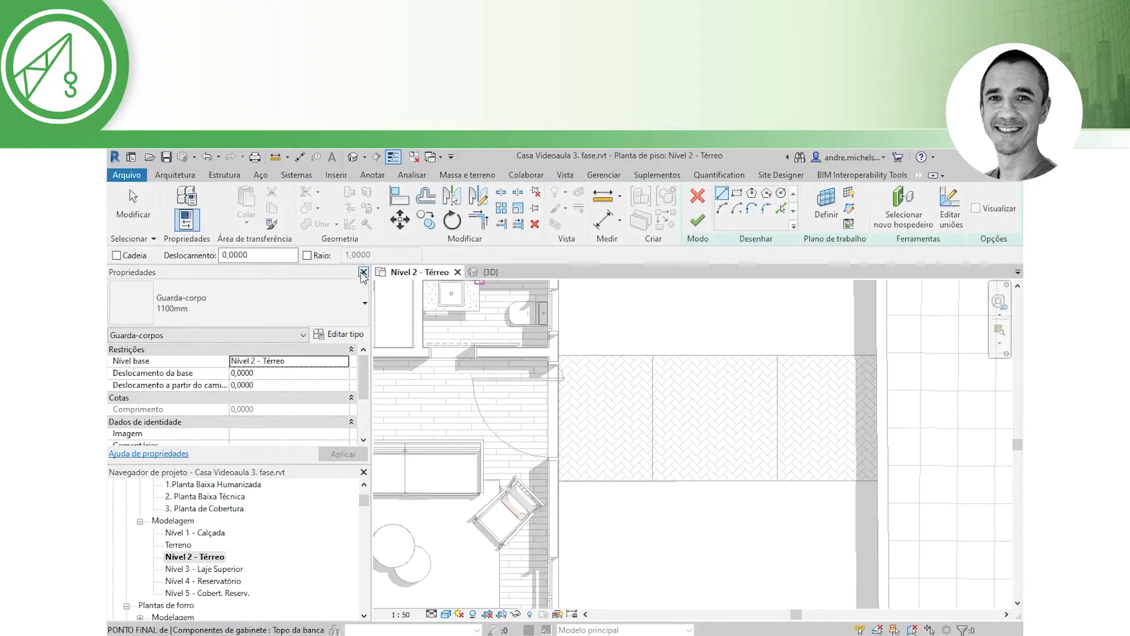
{"action": "left_click_drag", "start_coordinate": [246, 254], "coordinate": [236, 255]}
{"action": "type", "text": "0,0500"}
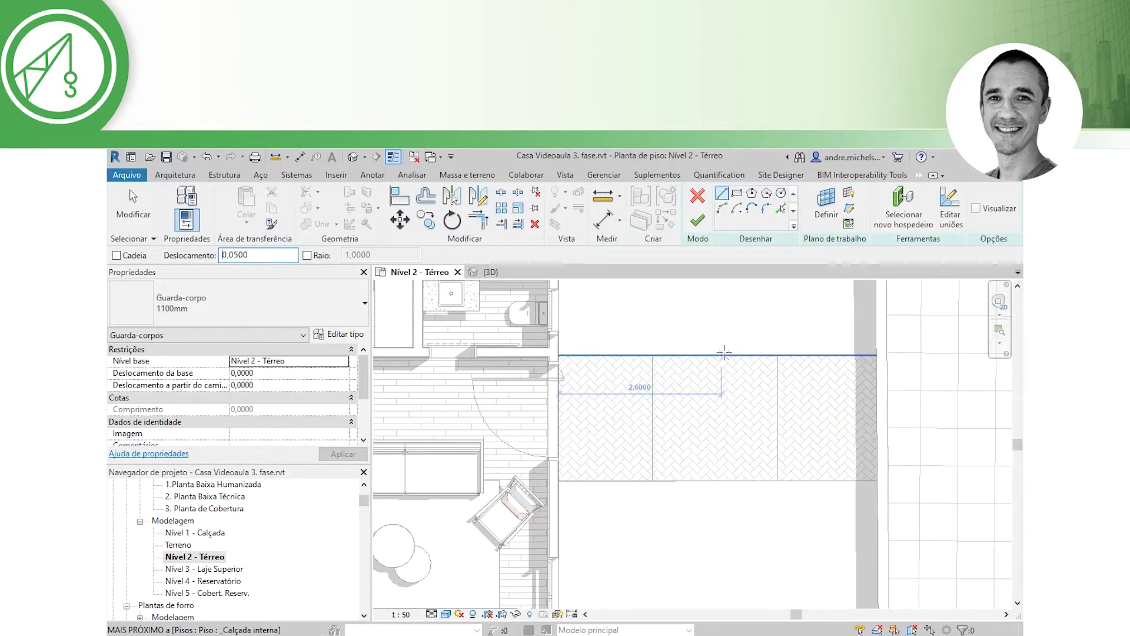
{"action": "scroll", "coordinate": [560, 356], "scroll_direction": "up", "scroll_amount": 2}
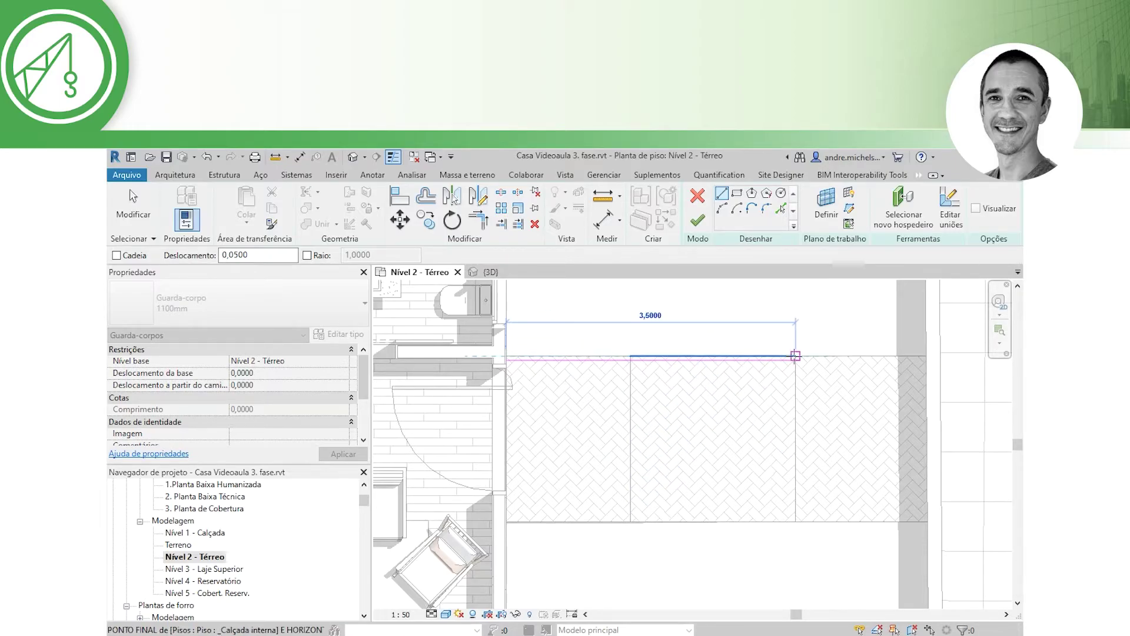
{"action": "left_click", "coordinate": [796, 356]}
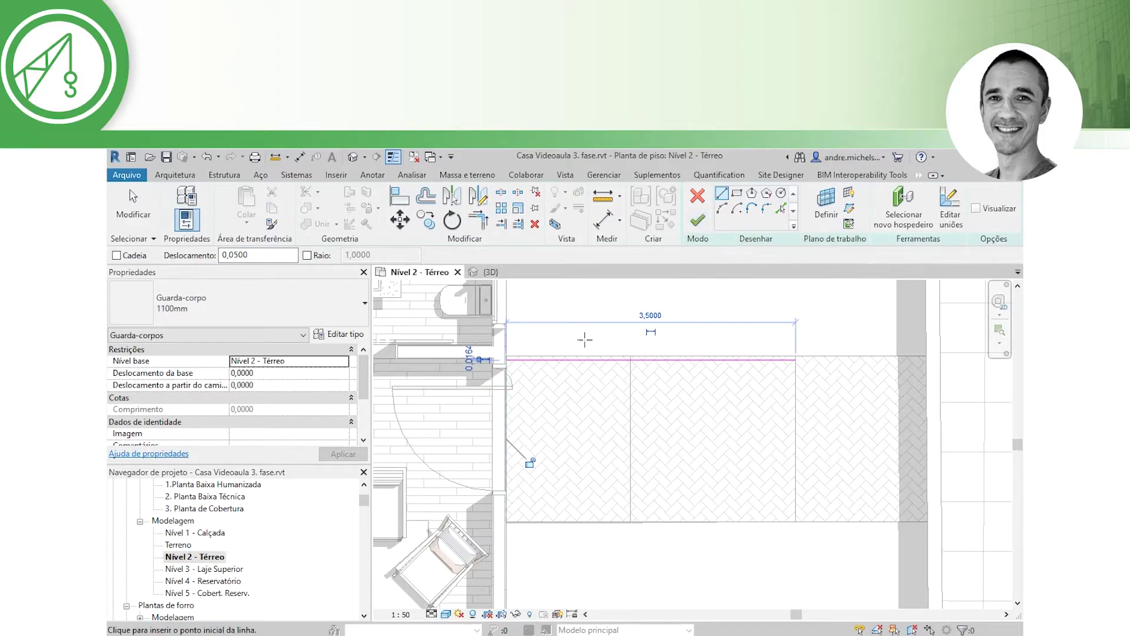
{"action": "left_click", "coordinate": [698, 222]}
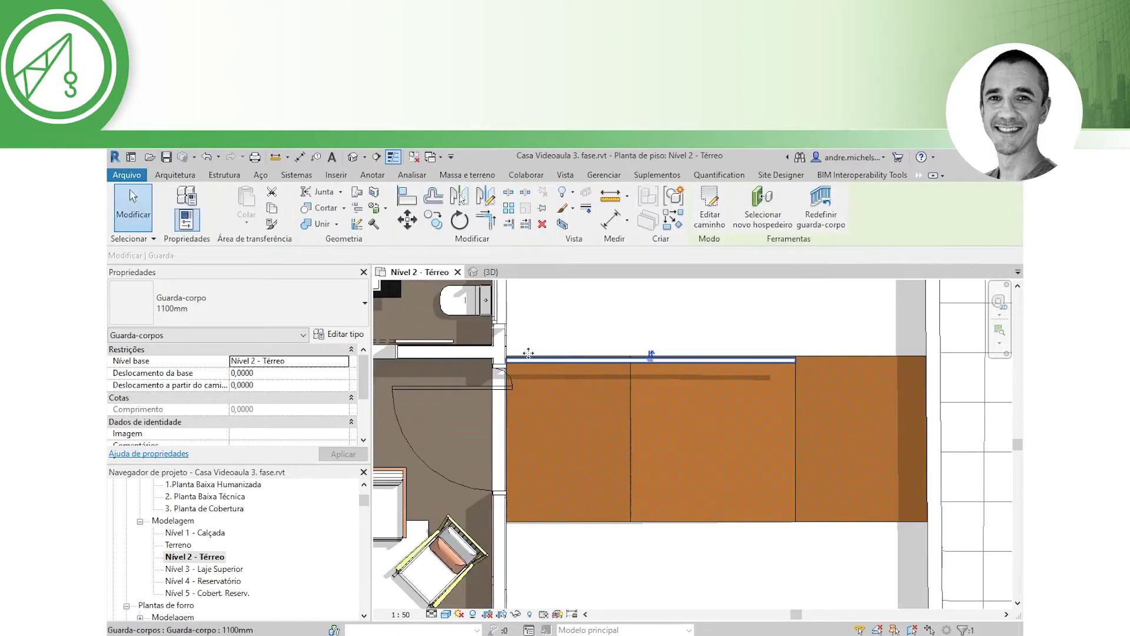
- Sketch a second railing along the walkway floor's lower edge
{"action": "left_click", "coordinate": [187, 177]}
{"action": "left_click", "coordinate": [486, 198]}
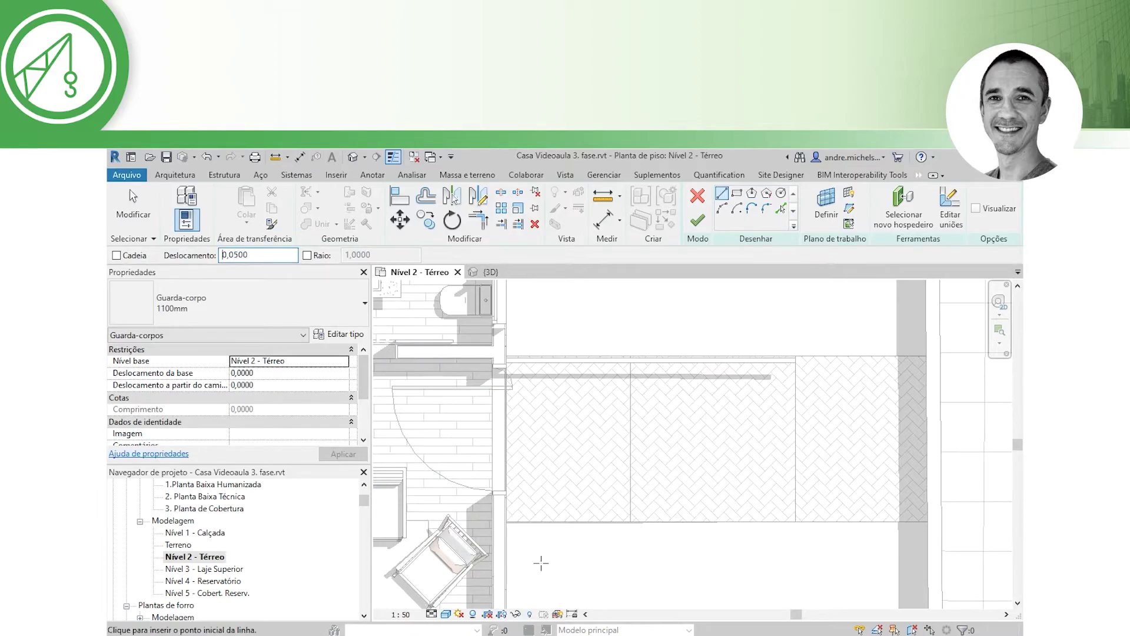
{"action": "left_click", "coordinate": [505, 519]}
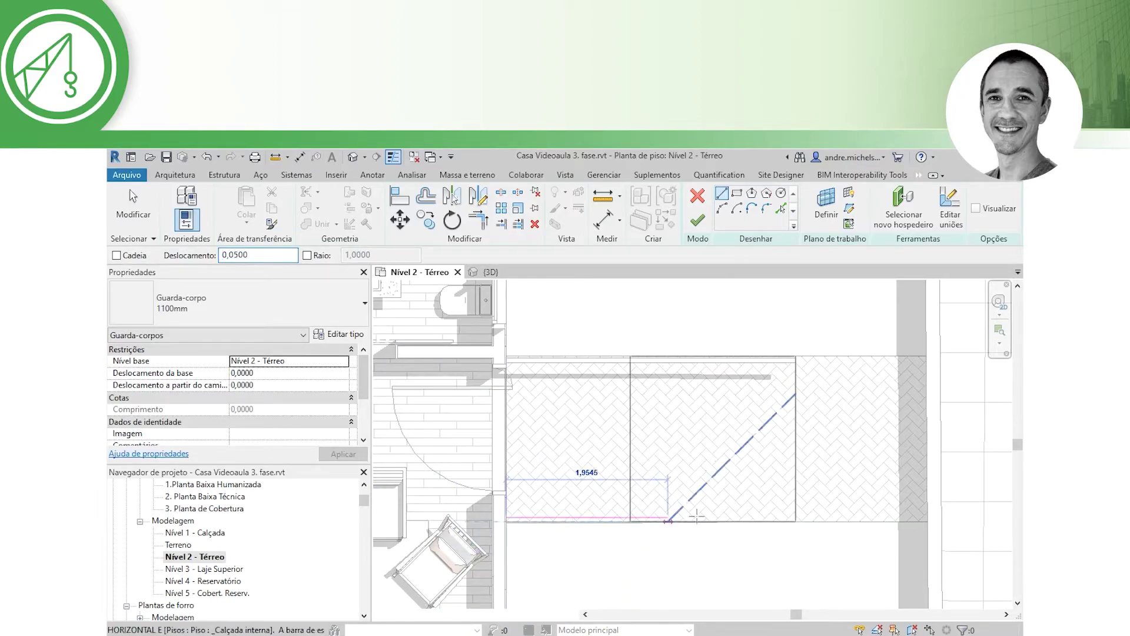
{"action": "left_click", "coordinate": [795, 521]}
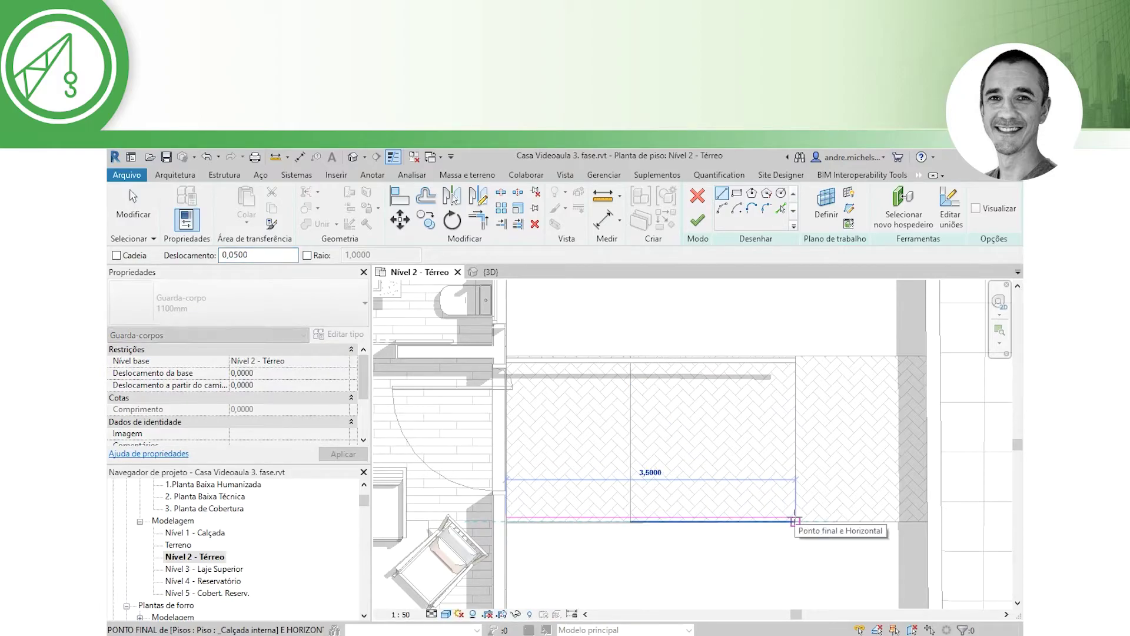
{"action": "left_click", "coordinate": [796, 521]}
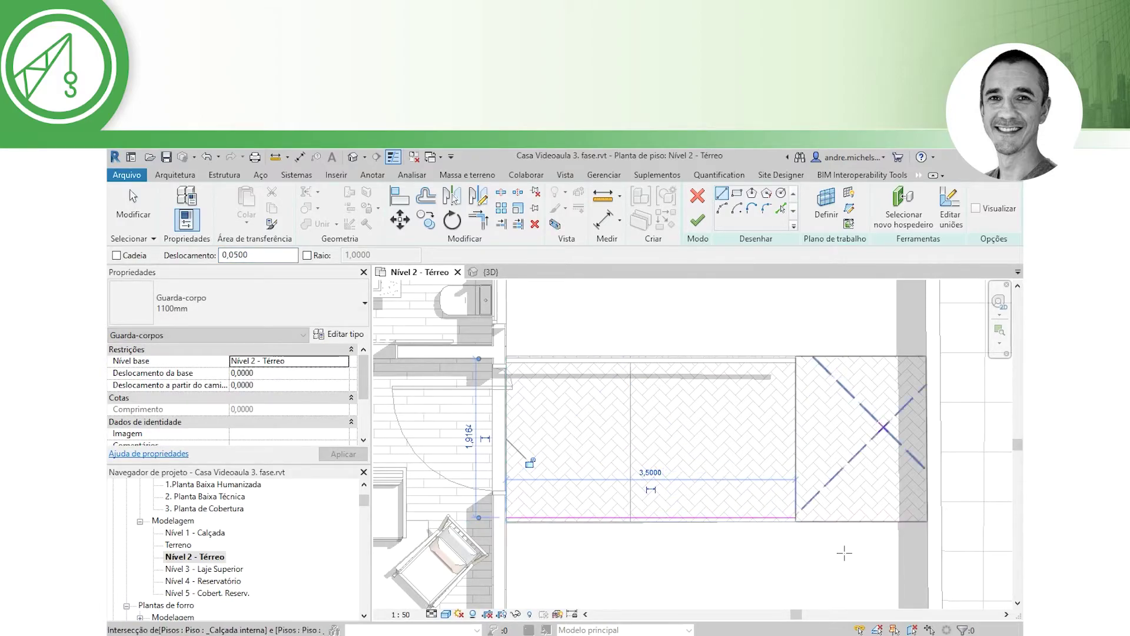
{"action": "left_click", "coordinate": [697, 221]}
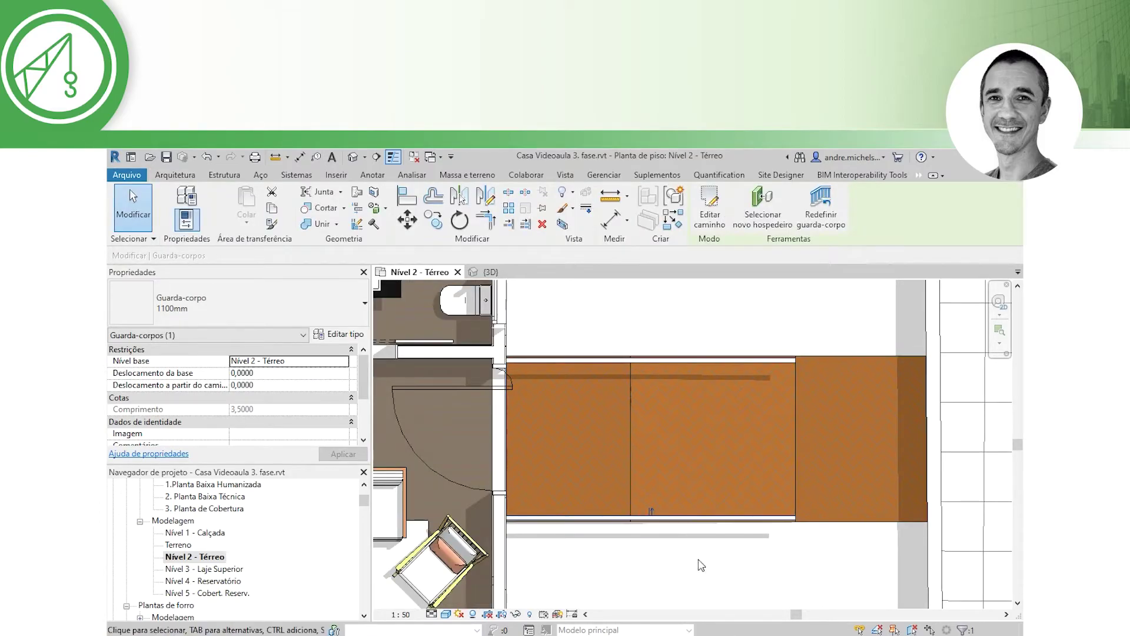
- Select the top railing to check its flip direction, then deselect it
{"action": "left_click", "coordinate": [635, 360]}
{"action": "left_click", "coordinate": [655, 362]}
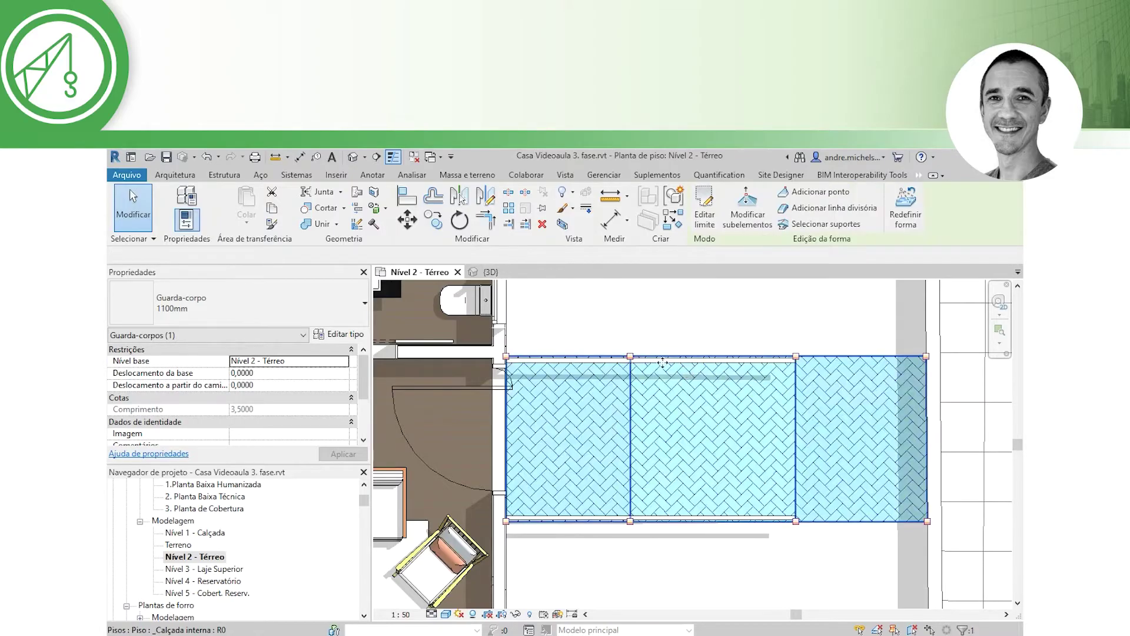
{"action": "key", "text": "Escape"}
{"action": "left_click", "coordinate": [652, 362]}
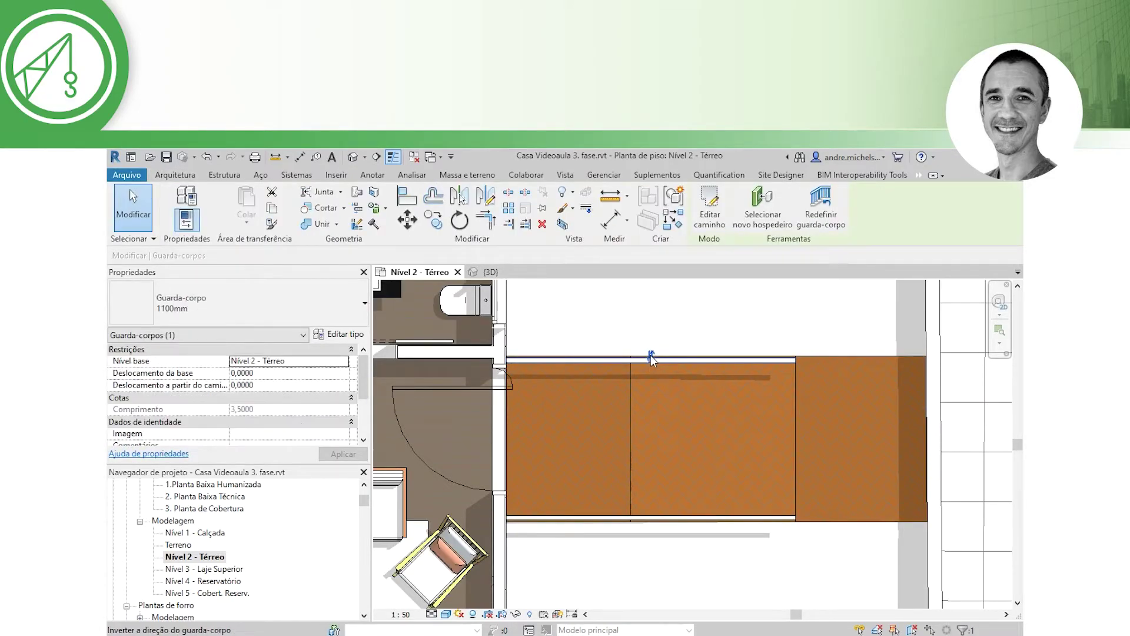
{"action": "key", "text": "Escape"}
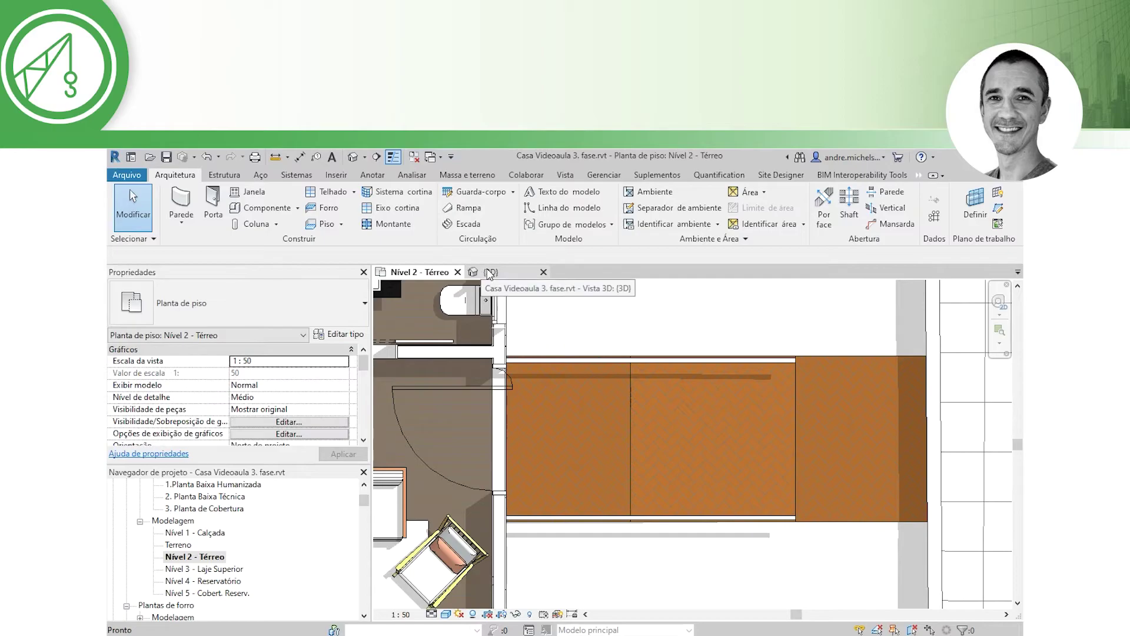
- In 3D, rehost the back railing on the stepped walkway floor
{"action": "left_click", "coordinate": [489, 271]}
{"action": "middle_click_drag", "start_coordinate": [744, 466], "coordinate": [723, 531], "text": "shift"}
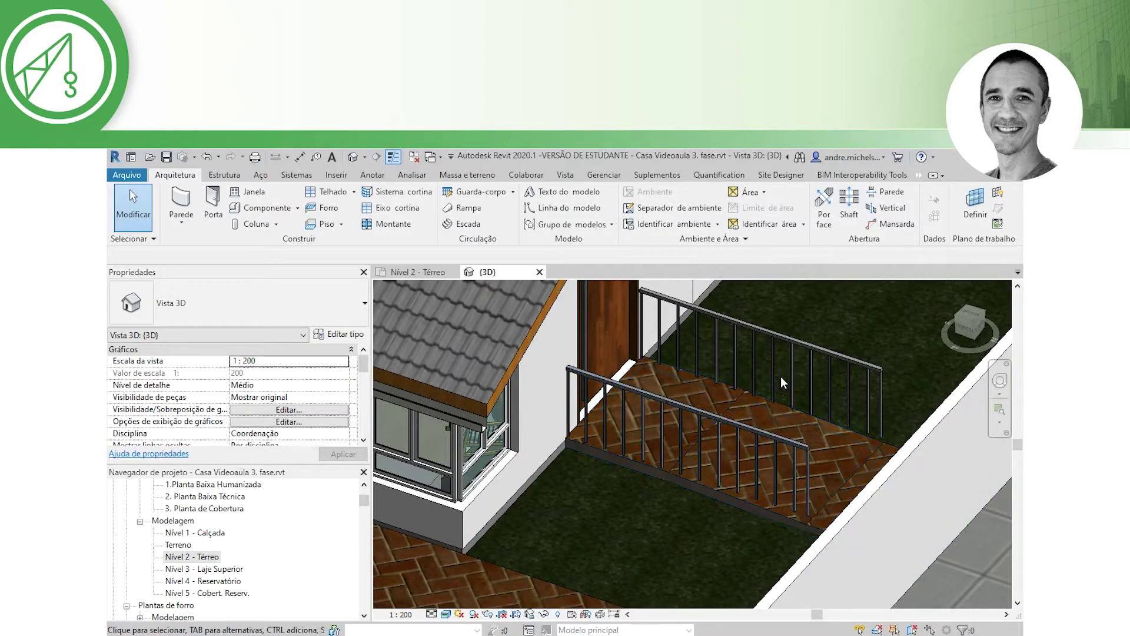
{"action": "middle_click_drag", "start_coordinate": [790, 339], "coordinate": [737, 398]}
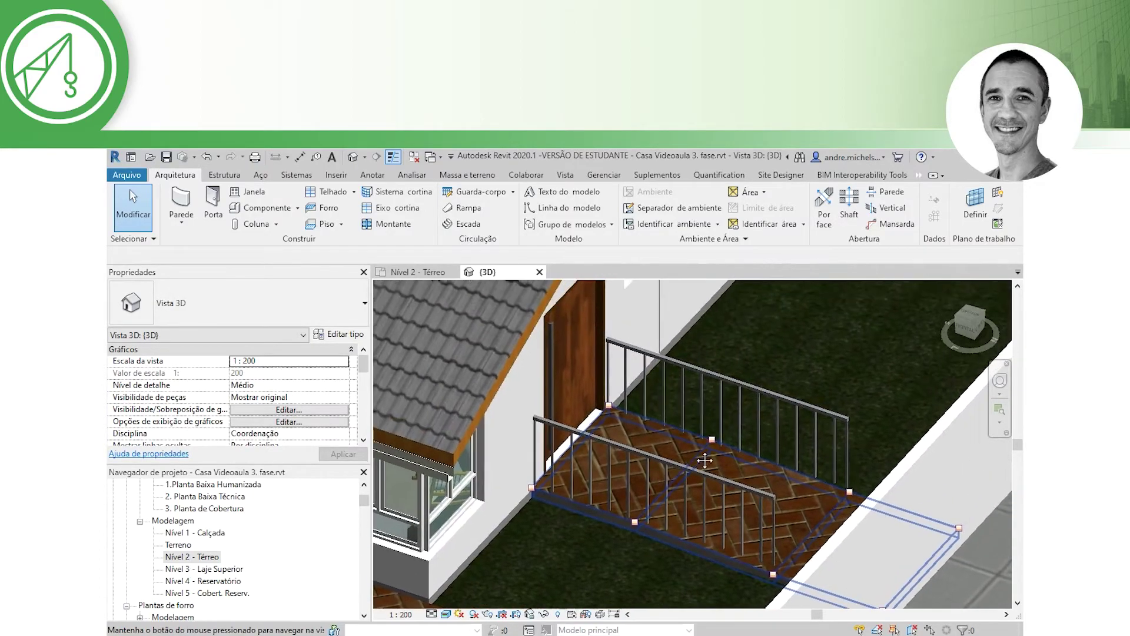
{"action": "left_click", "coordinate": [737, 385]}
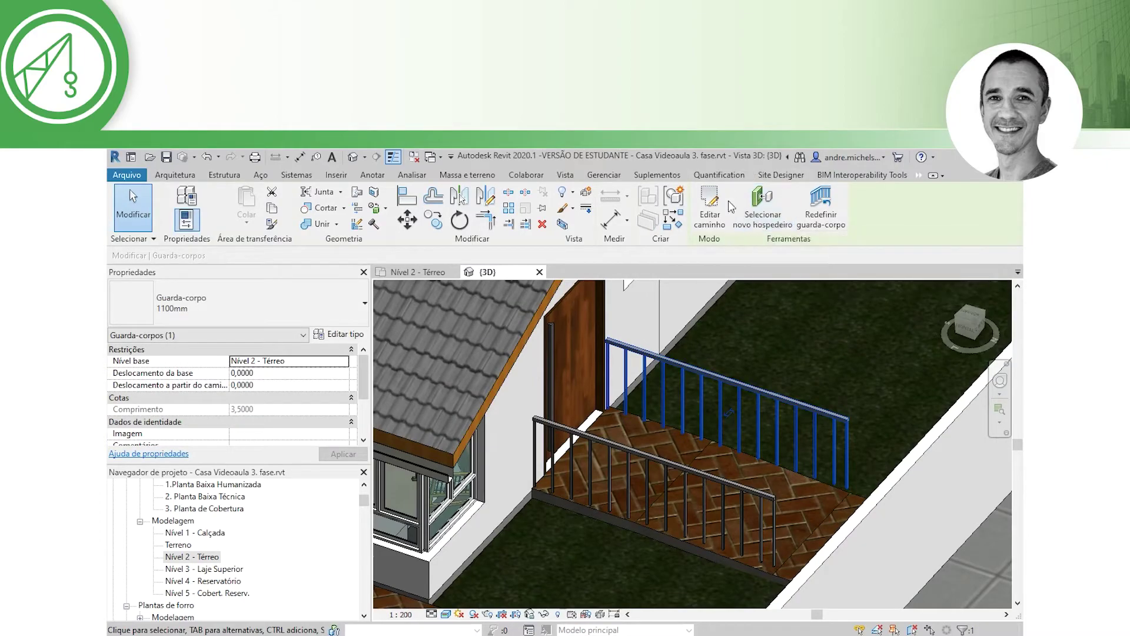
{"action": "left_click", "coordinate": [765, 218]}
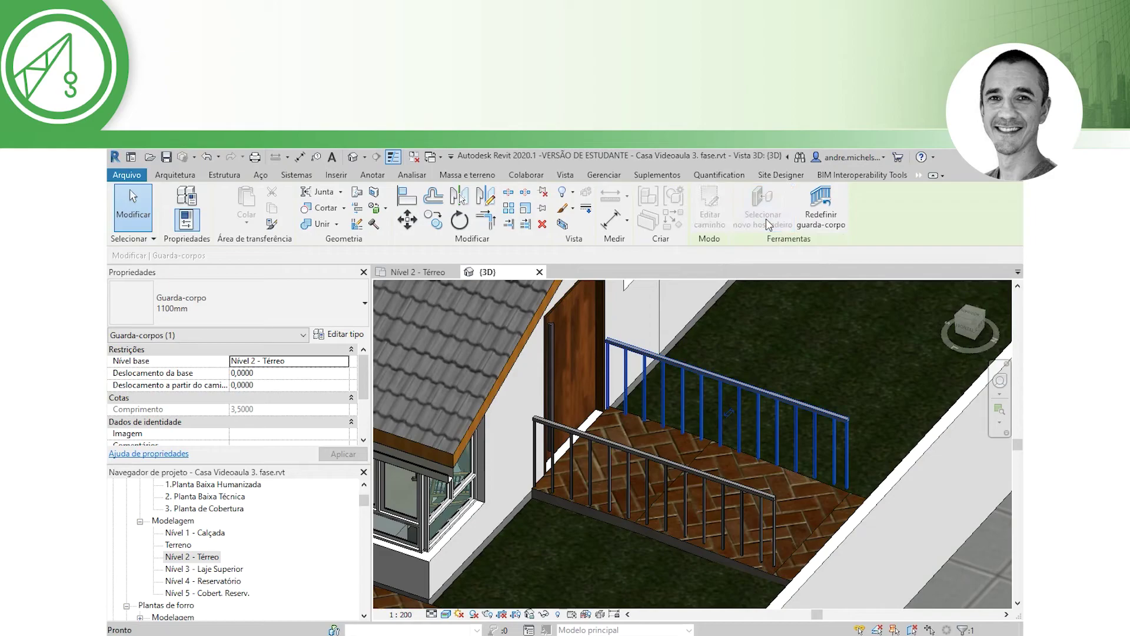
{"action": "left_click", "coordinate": [702, 443]}
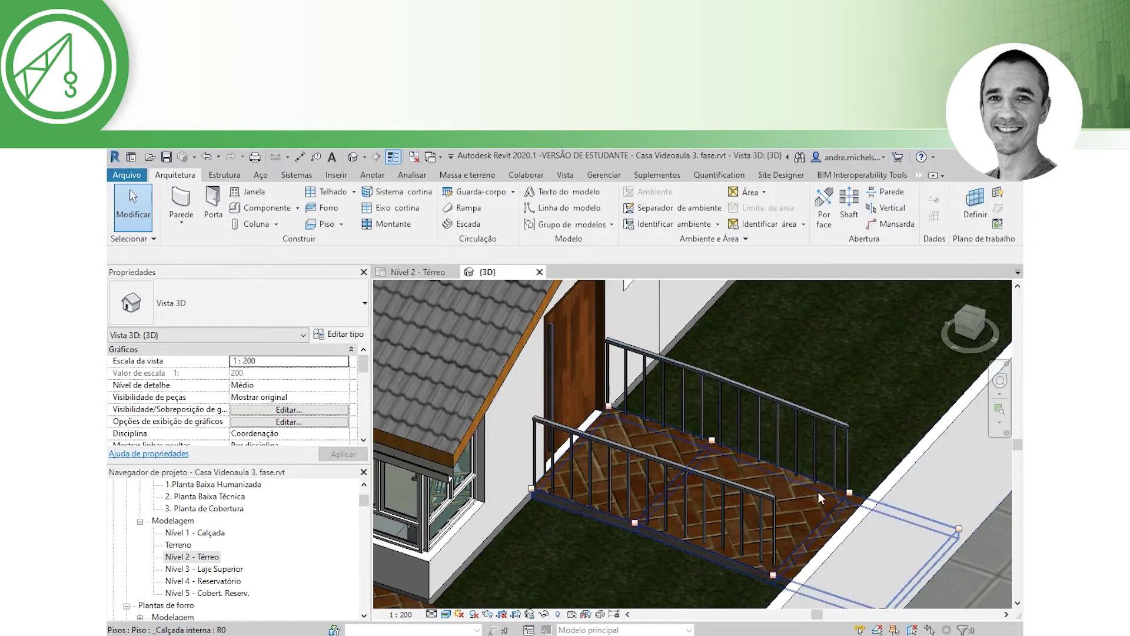
- Inspect the walkway floor and front railing, ending with the front railing selected
{"action": "left_click", "coordinate": [705, 471]}
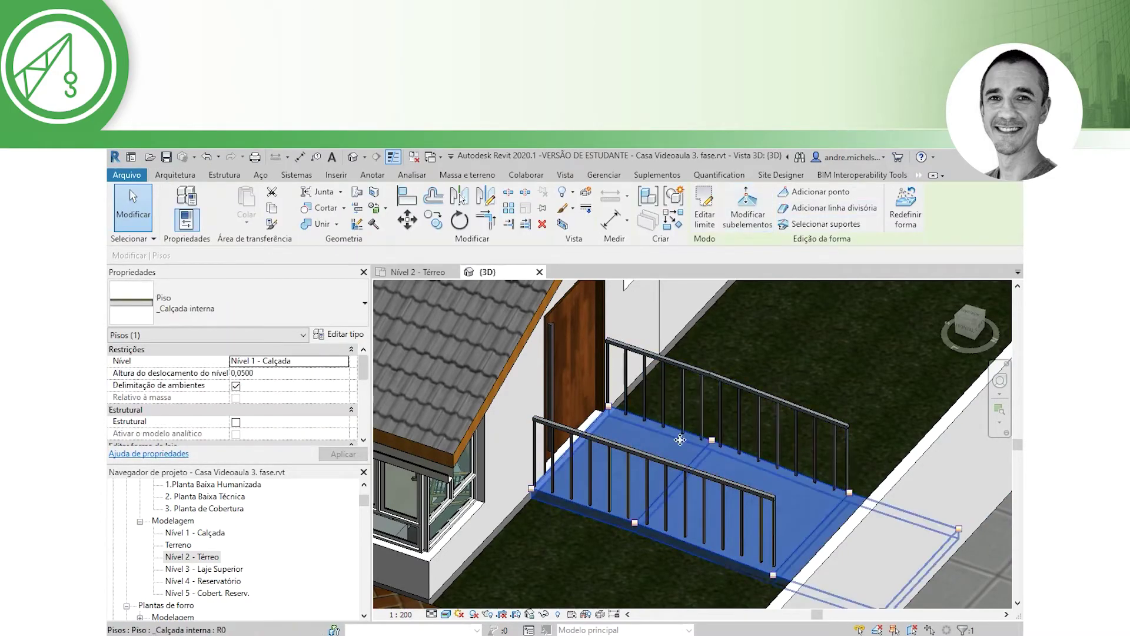
{"action": "key", "text": "Escape"}
{"action": "left_click", "coordinate": [646, 456]}
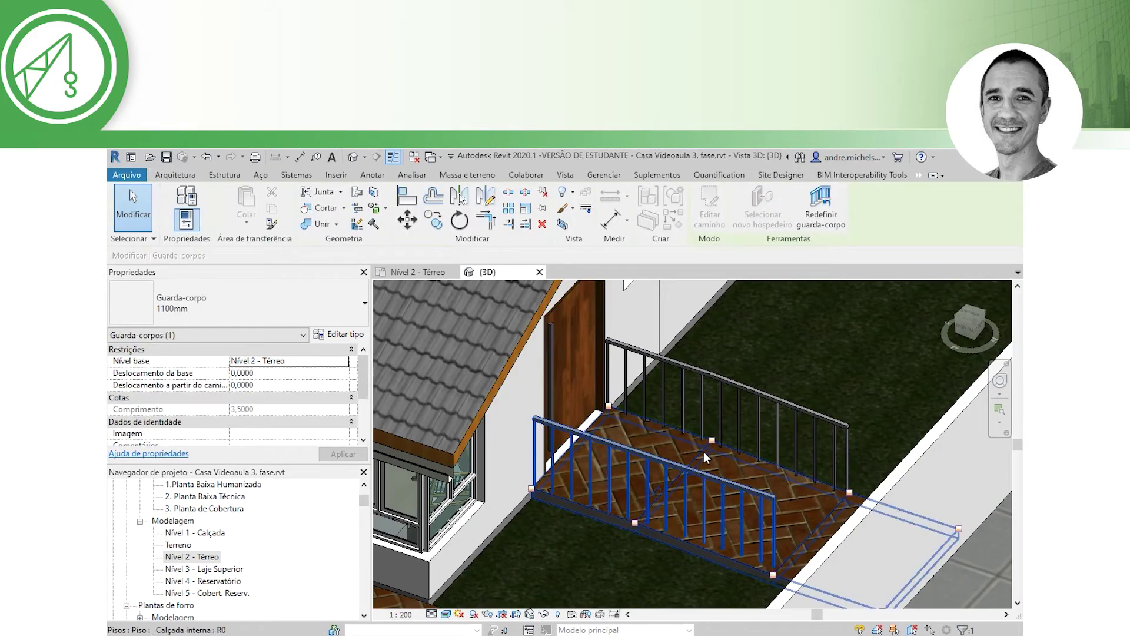
{"action": "key", "text": "Escape"}
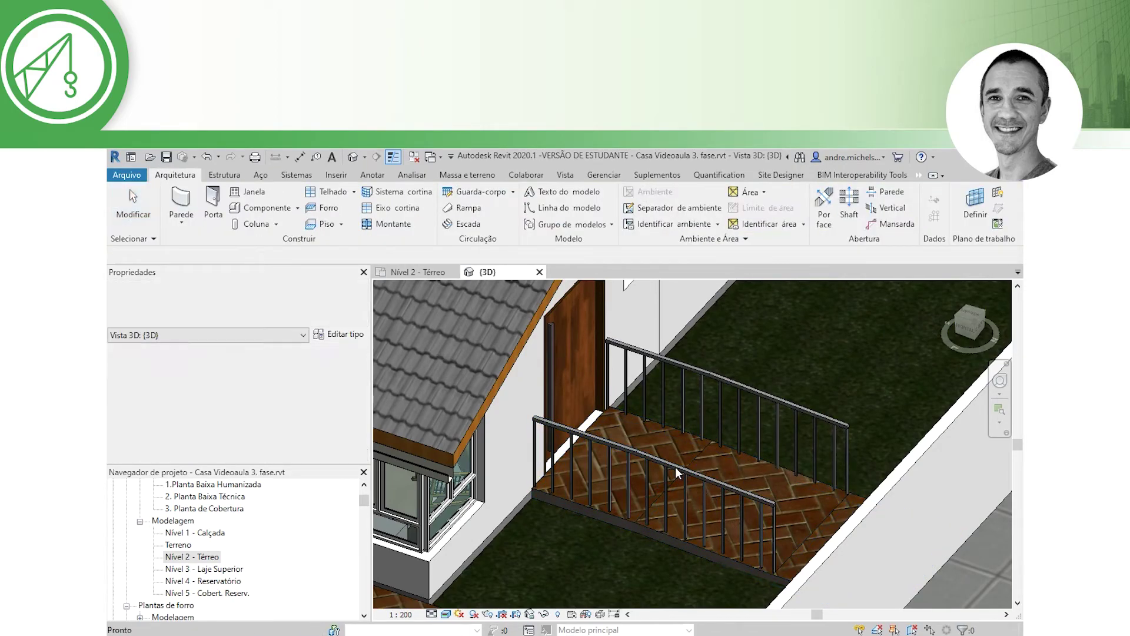
{"action": "key", "text": "Tab"}
{"action": "left_click", "coordinate": [653, 454]}
{"action": "key", "text": "Escape"}
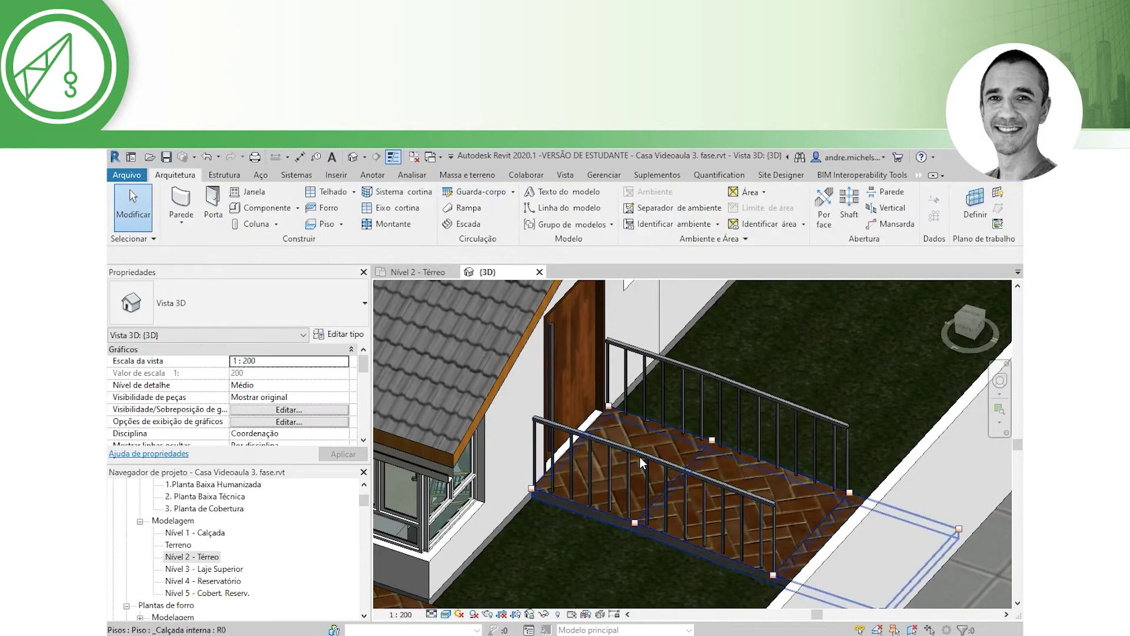
{"action": "left_click", "coordinate": [638, 450]}
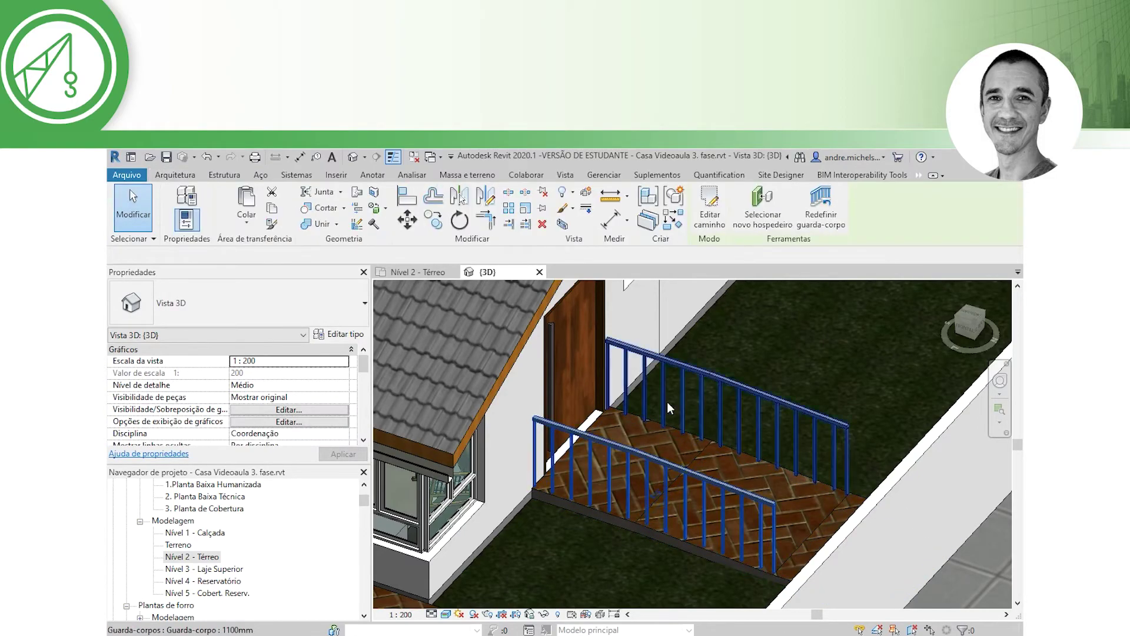
- Change both railings' type to PE_Perfis circulares_Cabos_90cm_Aço_Ferro
{"action": "left_click", "coordinate": [671, 366], "text": "ctrl"}
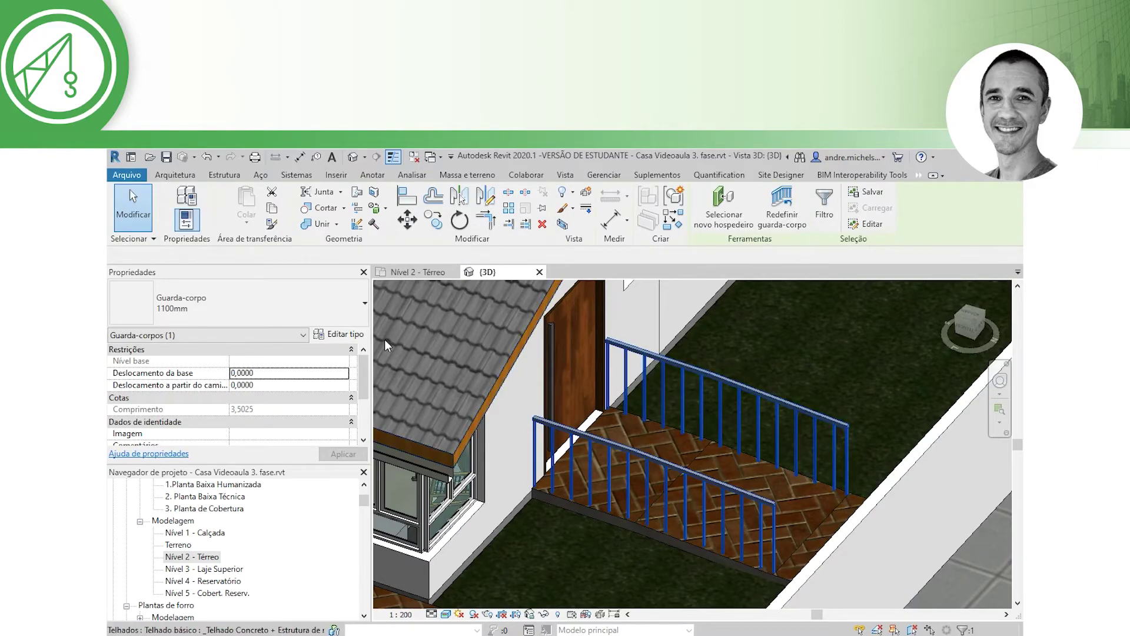
{"action": "left_click", "coordinate": [341, 323]}
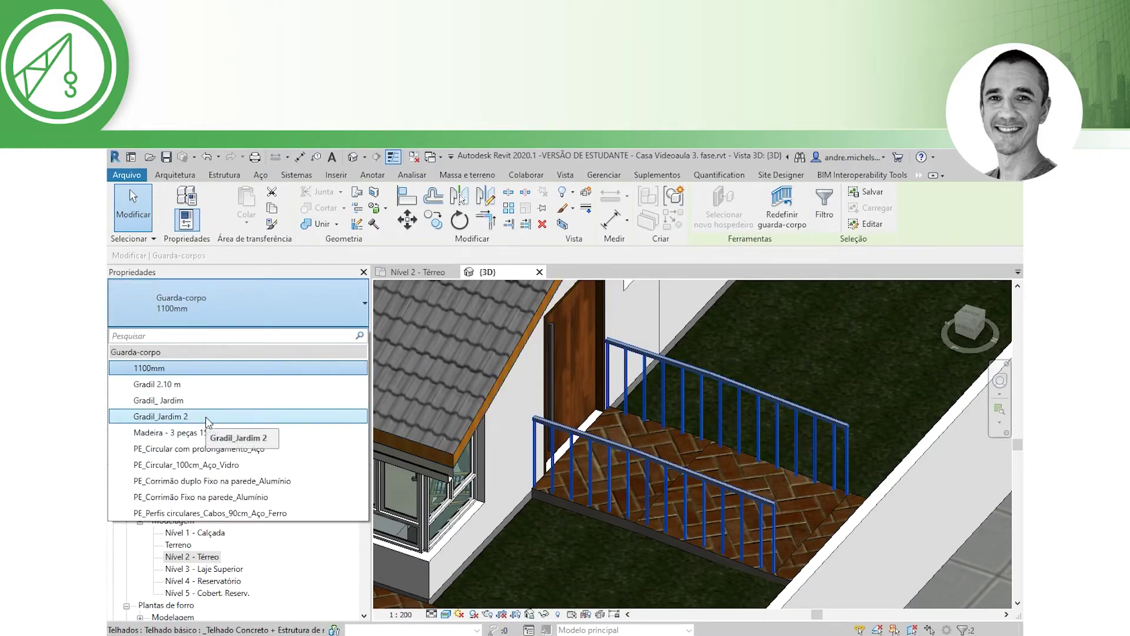
{"action": "left_click", "coordinate": [200, 465]}
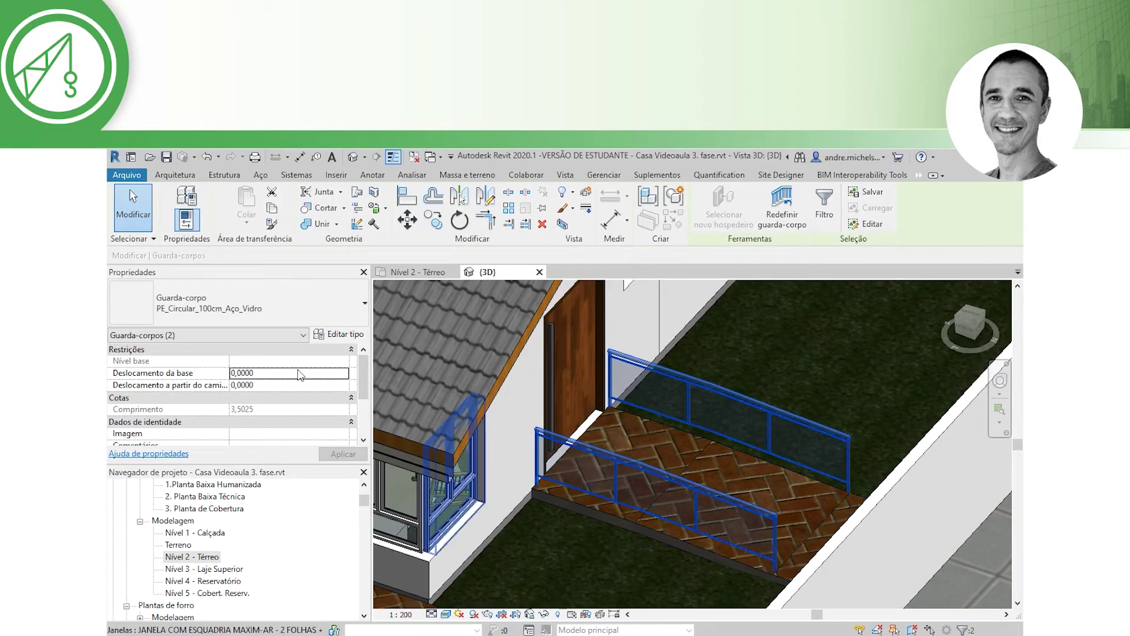
{"action": "left_click", "coordinate": [330, 312]}
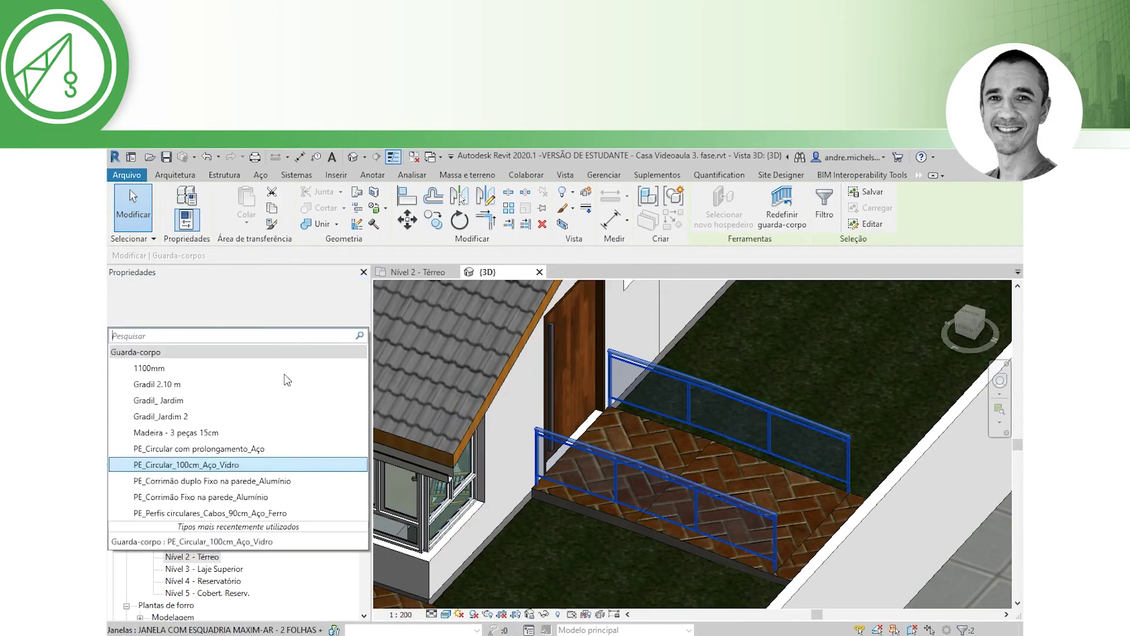
{"action": "left_click", "coordinate": [197, 513]}
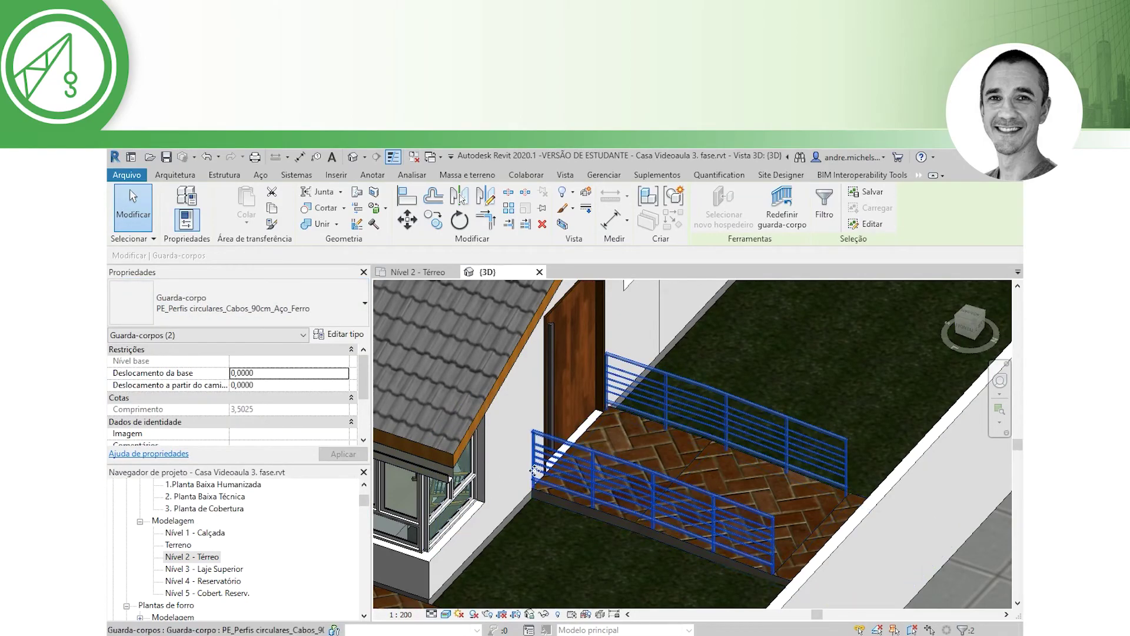
{"action": "key", "text": "Escape"}
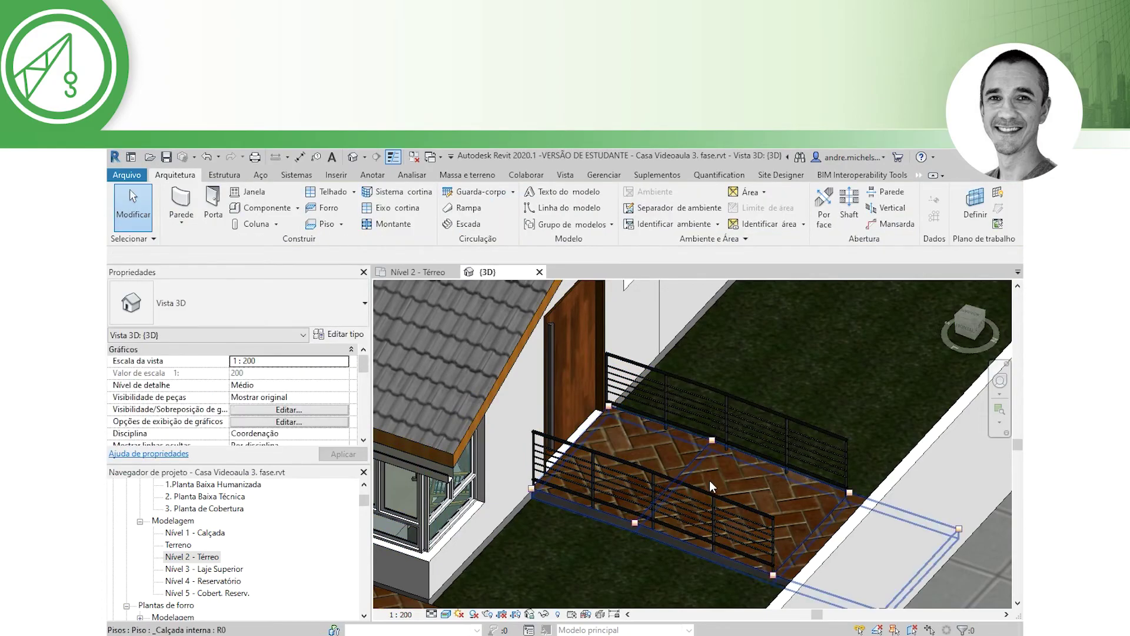
- Orbit and zoom out the 3D view to show the whole house and lot
{"action": "mouse_move", "coordinate": [709, 480]}
{"action": "middle_mouse_down", "text": "shift"}
{"action": "mouse_move", "coordinate": [727, 486]}
{"action": "mouse_move", "coordinate": [659, 478]}
{"action": "middle_mouse_up", "text": "shift"}
{"action": "scroll", "coordinate": [660, 478], "scroll_direction": "down", "scroll_amount": 2}
{"action": "scroll", "coordinate": [695, 489], "scroll_direction": "down", "scroll_amount": 3}
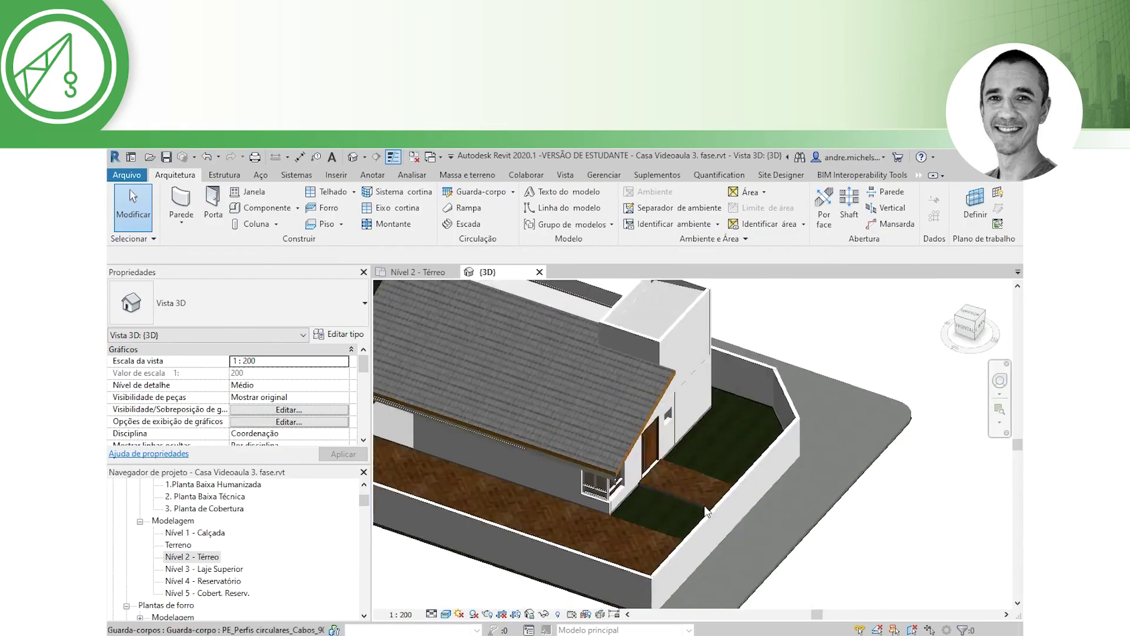
{"action": "scroll", "coordinate": [728, 502], "scroll_direction": "up", "scroll_amount": 1}
{"action": "scroll", "coordinate": [728, 502], "scroll_direction": "up", "scroll_amount": 1}
{"action": "scroll", "coordinate": [727, 503], "scroll_direction": "down", "scroll_amount": 4}
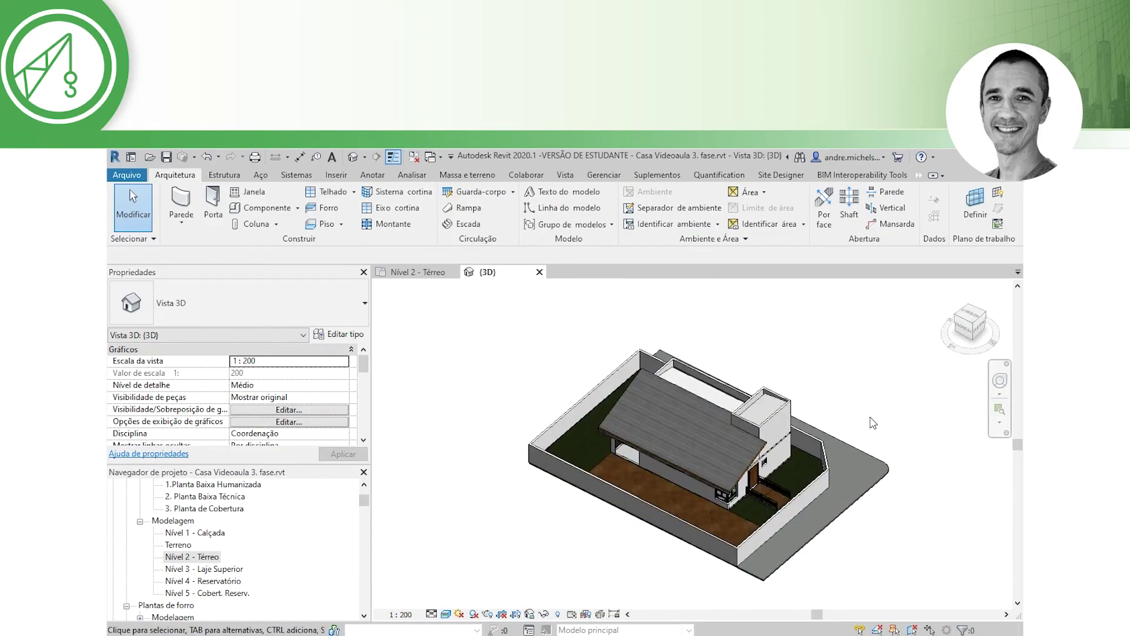